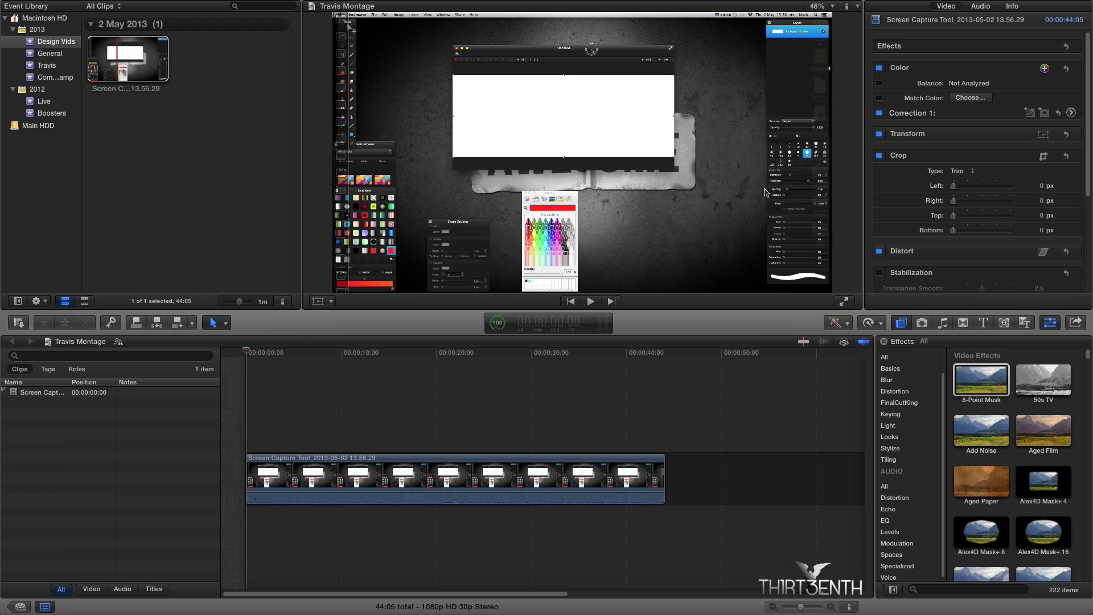
# Select the screen-capture clip and scrub through it to 23:05
pyautogui.click(794, 198)
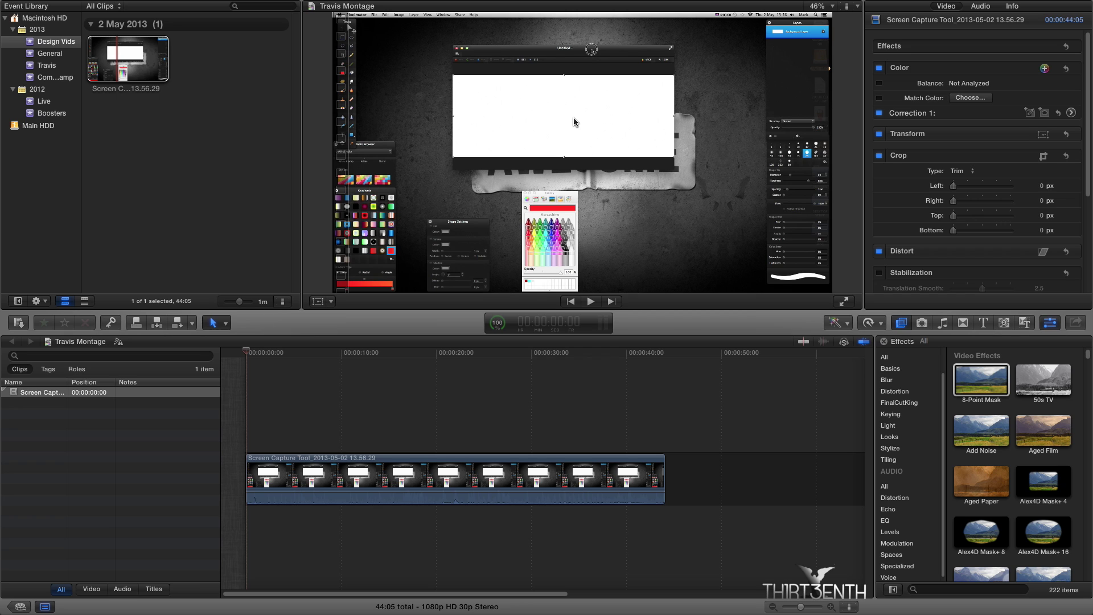
pyautogui.click(461, 470)
pyautogui.moveTo(248, 354); pyautogui.dragTo(370, 367)
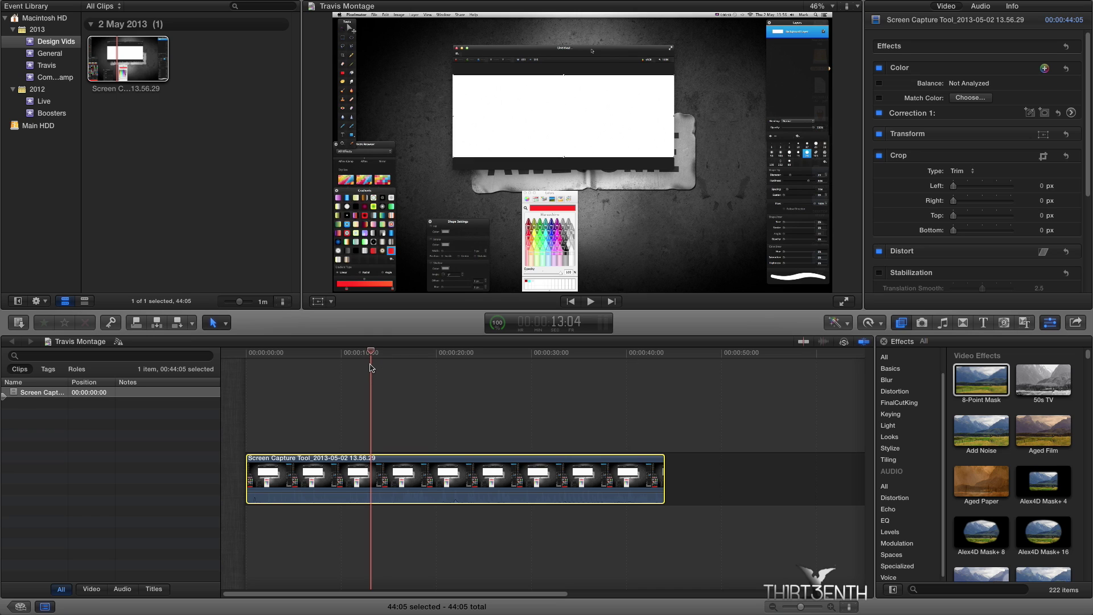
pyautogui.moveTo(375, 357); pyautogui.dragTo(422, 354)
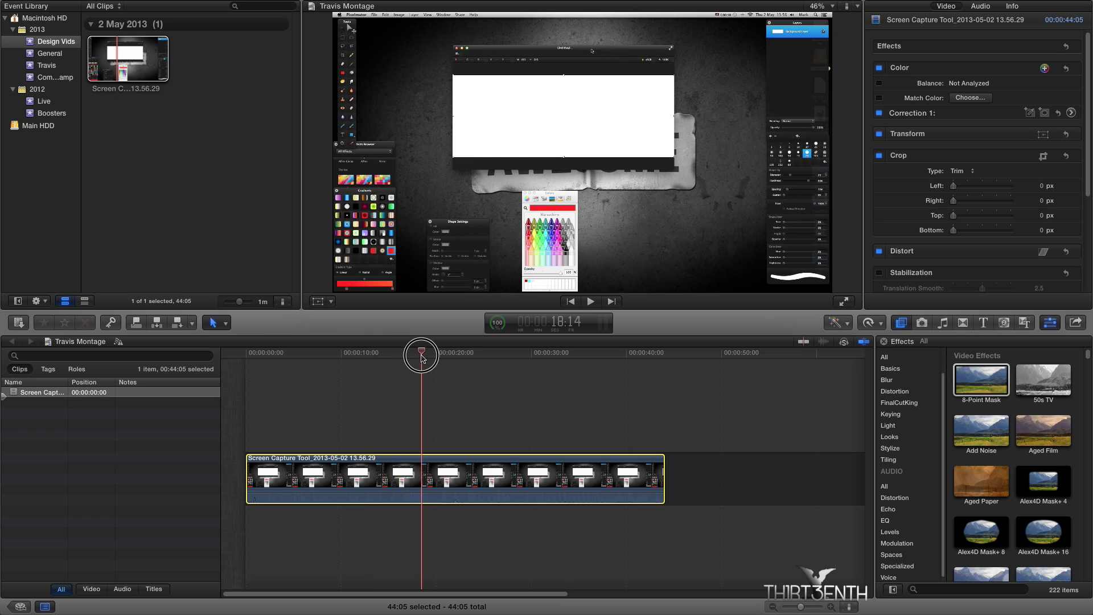
pyautogui.click(467, 484)
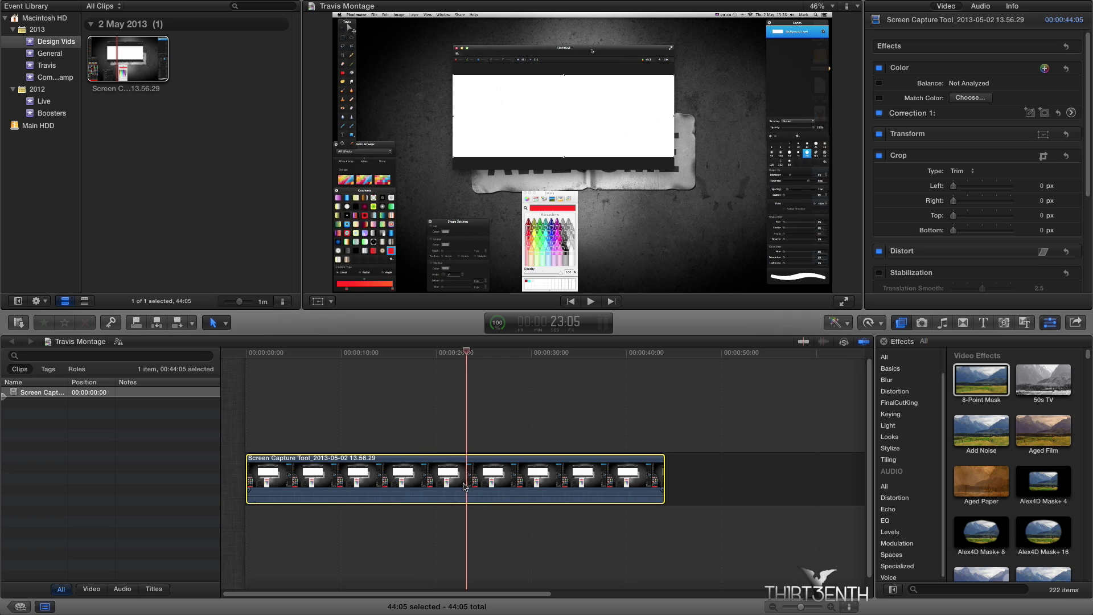
# Detach the clip's audio and delete the separated green audio clip
pyautogui.rightClick(412, 477)
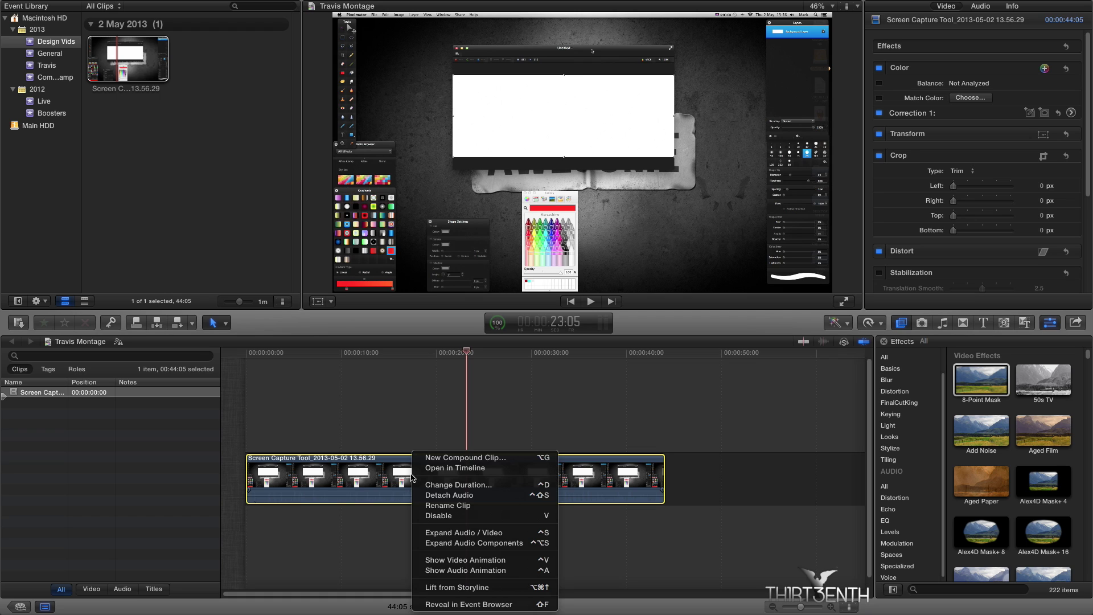
pyautogui.click(442, 495)
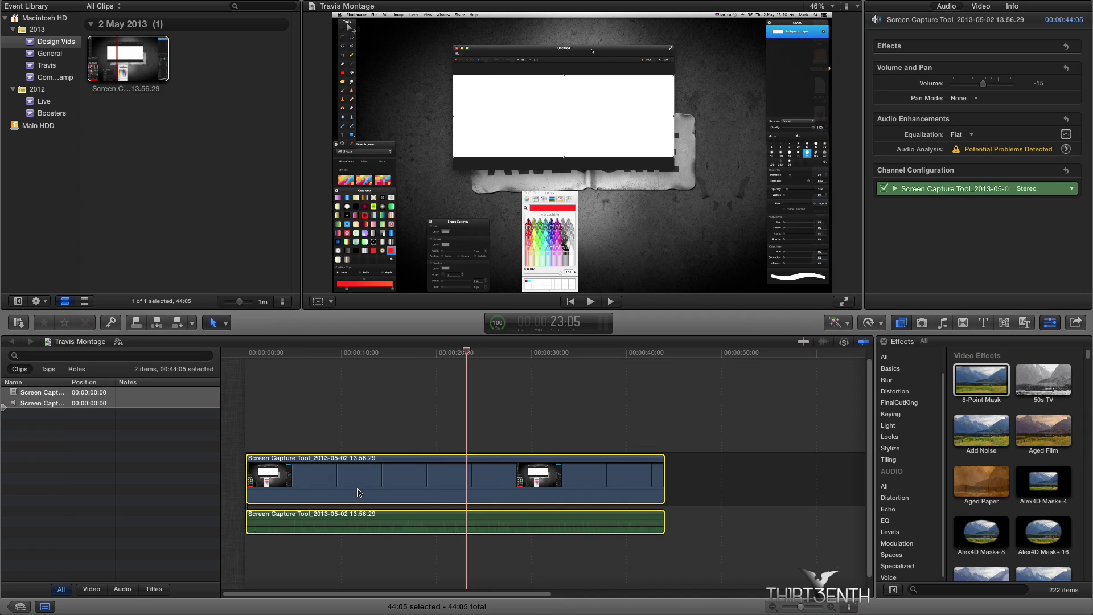
pyautogui.click(495, 411)
pyautogui.click(441, 521)
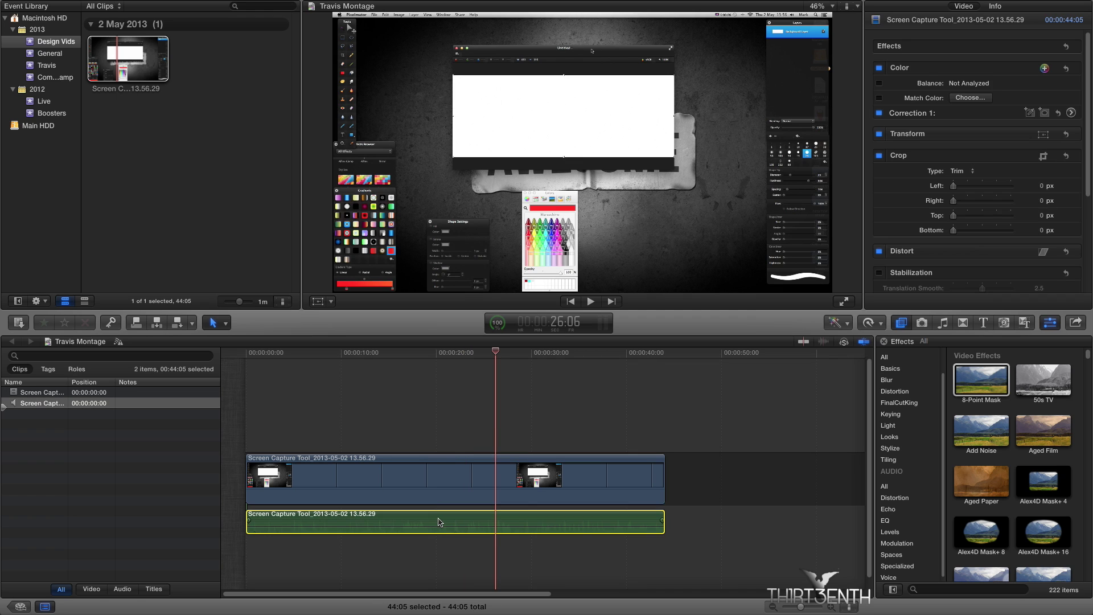
pyautogui.press('Delete')
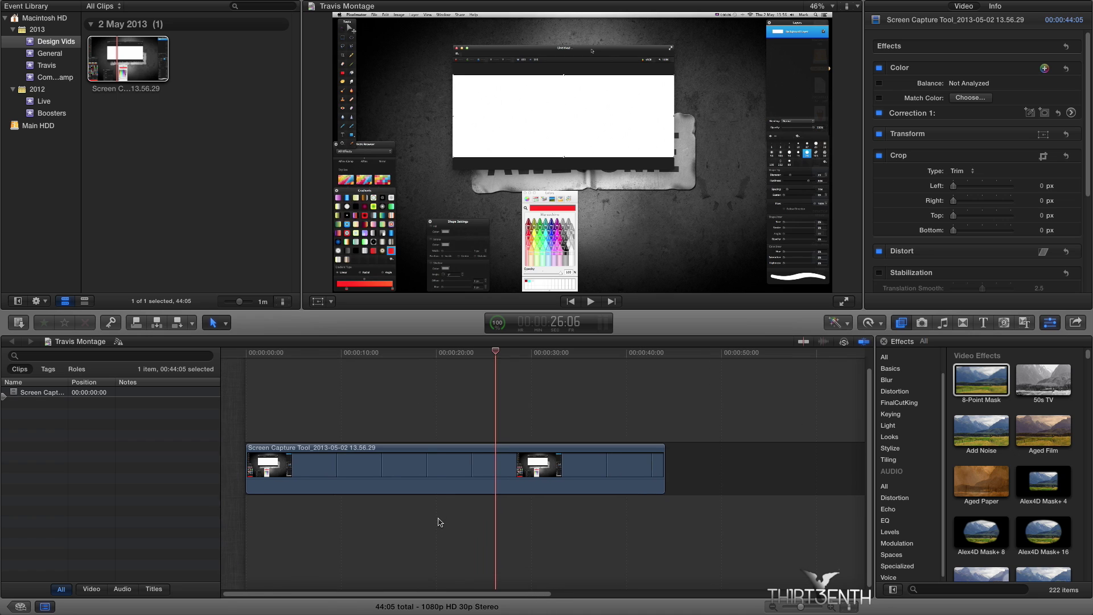
pyautogui.moveTo(496, 358); pyautogui.dragTo(359, 357)
pyautogui.click(424, 468)
pyautogui.rightClick(424, 469)
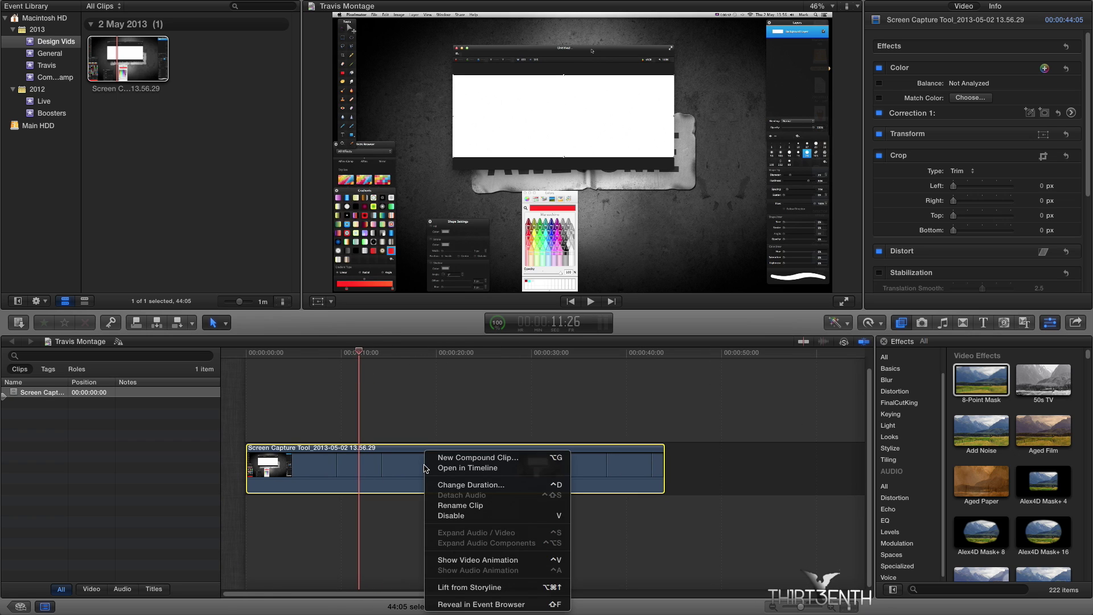
pyautogui.click(502, 434)
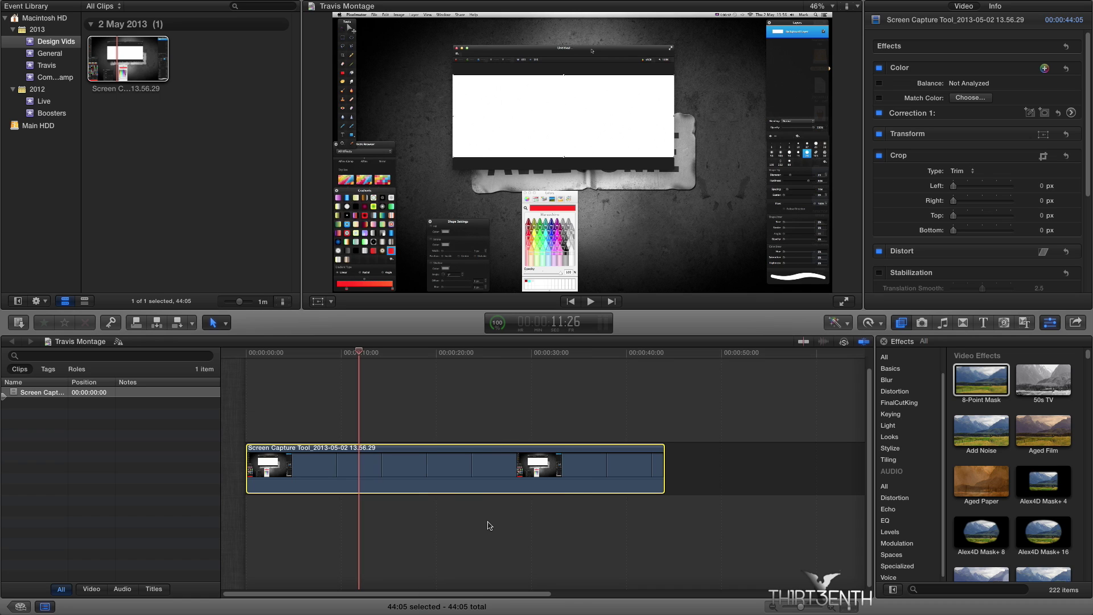
pyautogui.moveTo(359, 351); pyautogui.dragTo(405, 357)
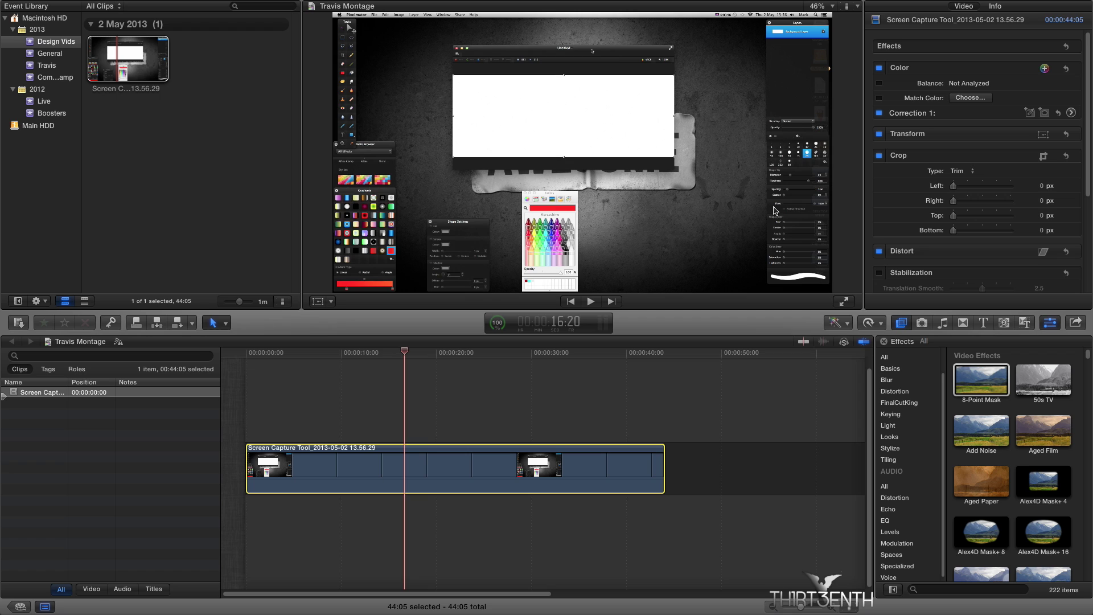
pyautogui.click(807, 204)
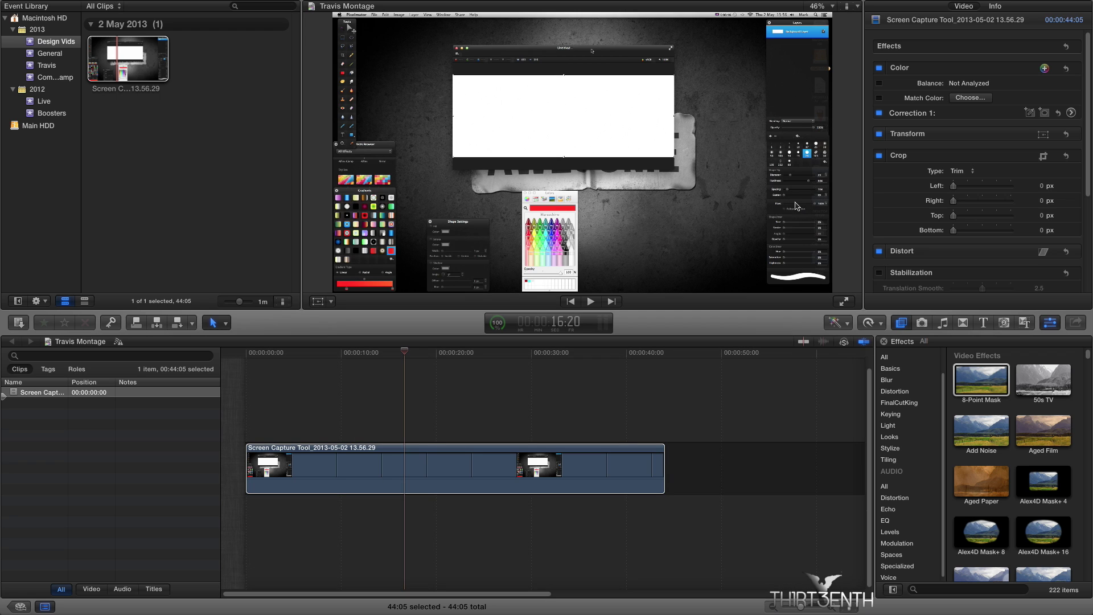
pyautogui.click(402, 461)
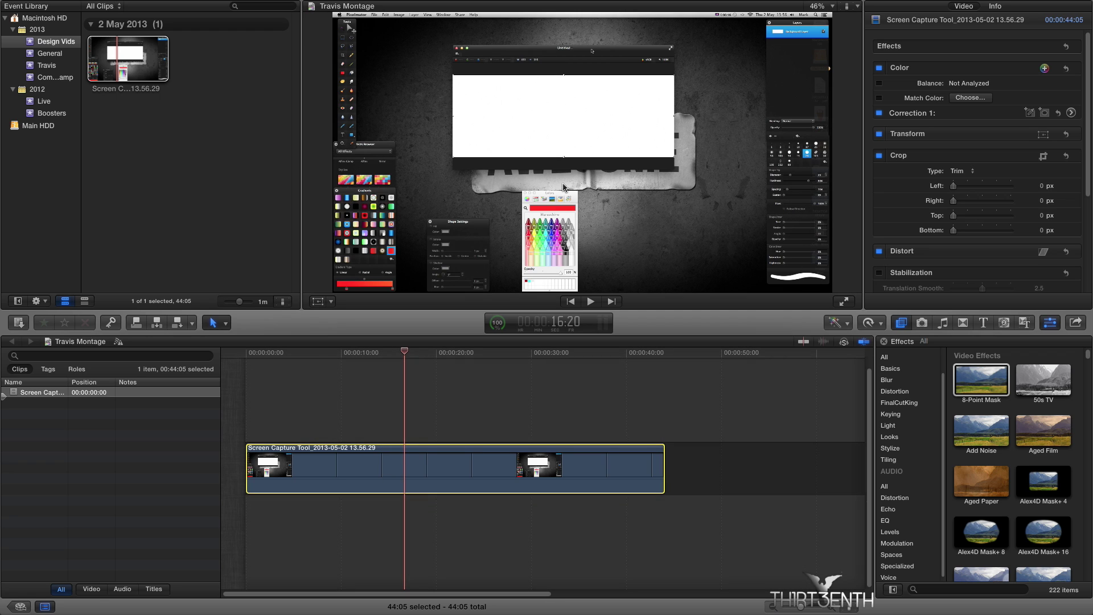
pyautogui.moveTo(405, 352); pyautogui.dragTo(404, 355)
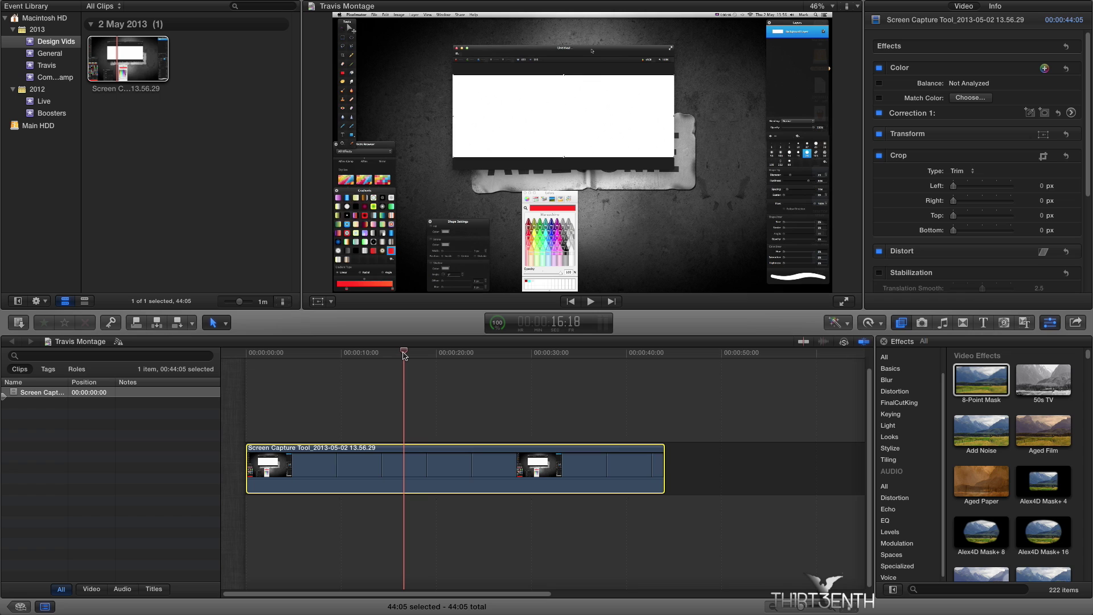
# Blade the clip at 16:18 and 36:05, then select the 19:17-long middle piece
pyautogui.press('super+b')
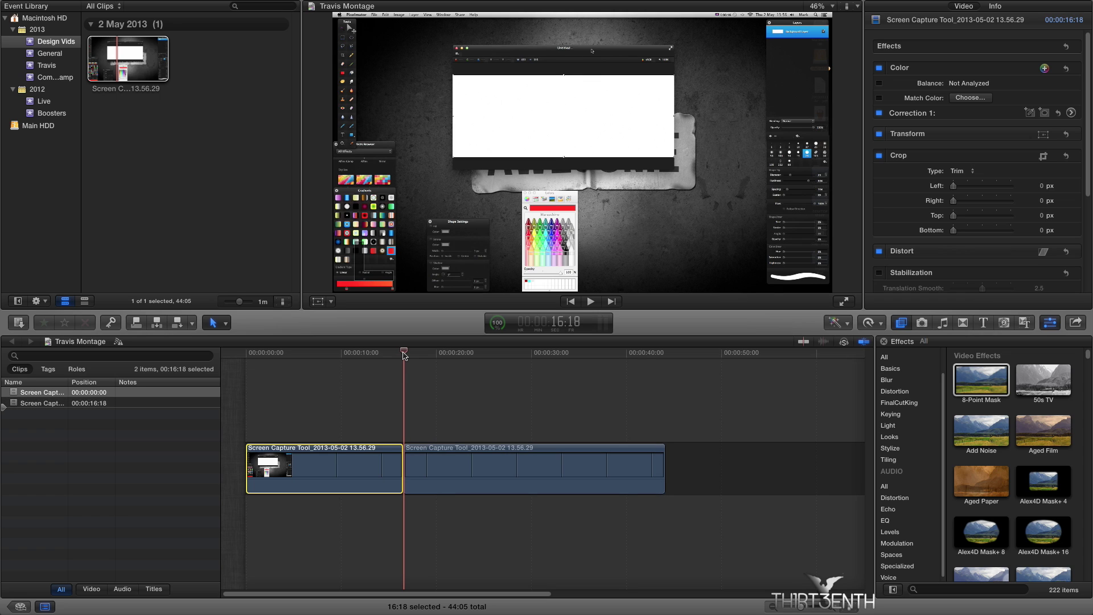
pyautogui.moveTo(403, 354); pyautogui.dragTo(590, 360)
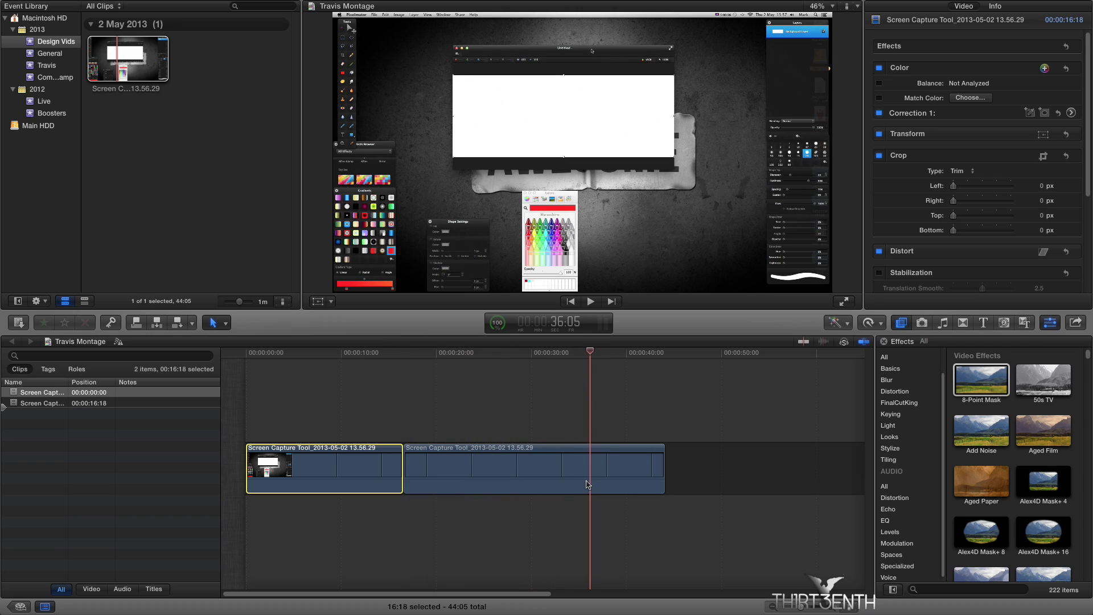
pyautogui.press('super+b')
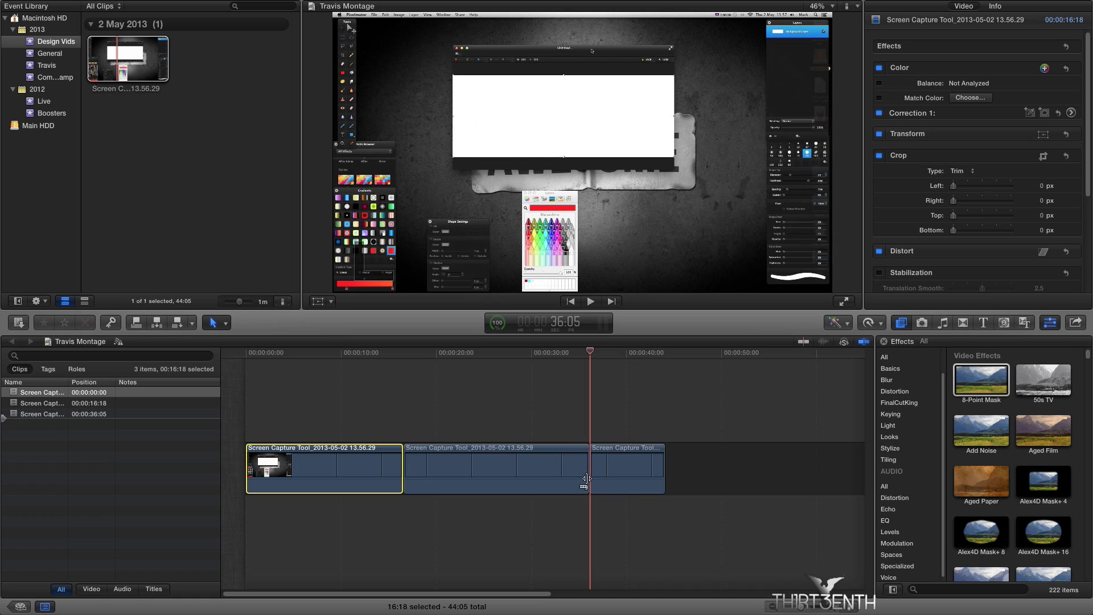
pyautogui.moveTo(591, 352); pyautogui.dragTo(558, 353)
pyautogui.click(496, 459)
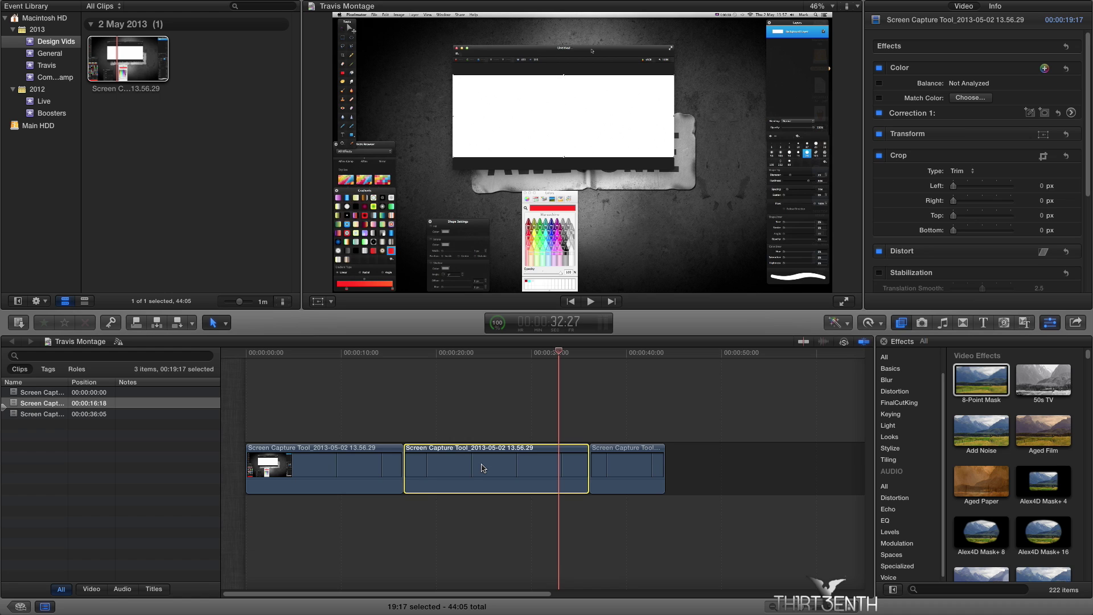
pyautogui.moveTo(558, 352); pyautogui.dragTo(489, 357)
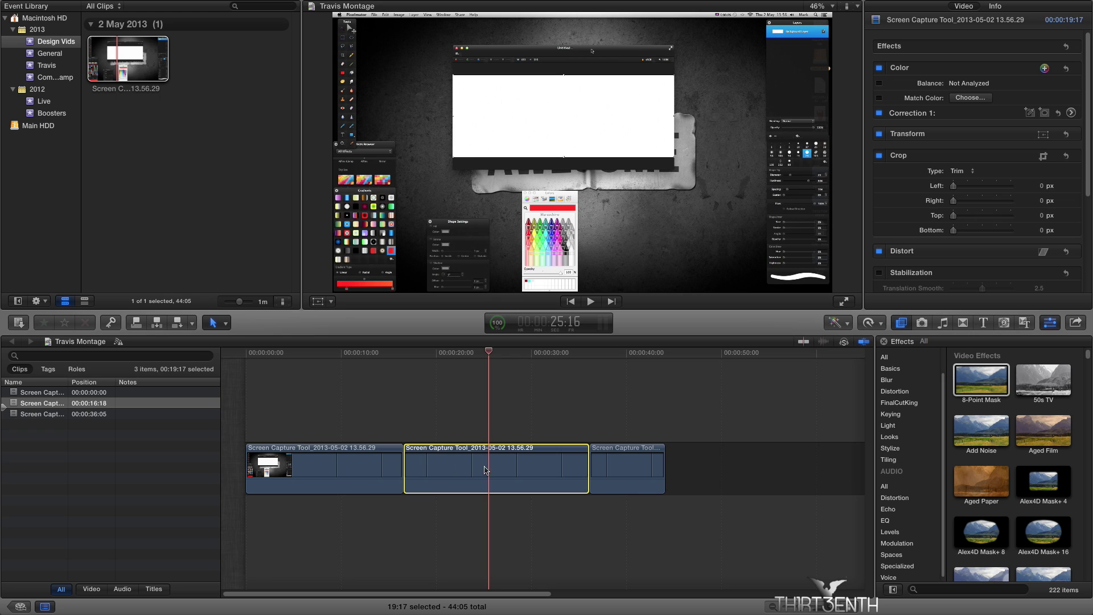
pyautogui.moveTo(489, 351); pyautogui.dragTo(403, 351)
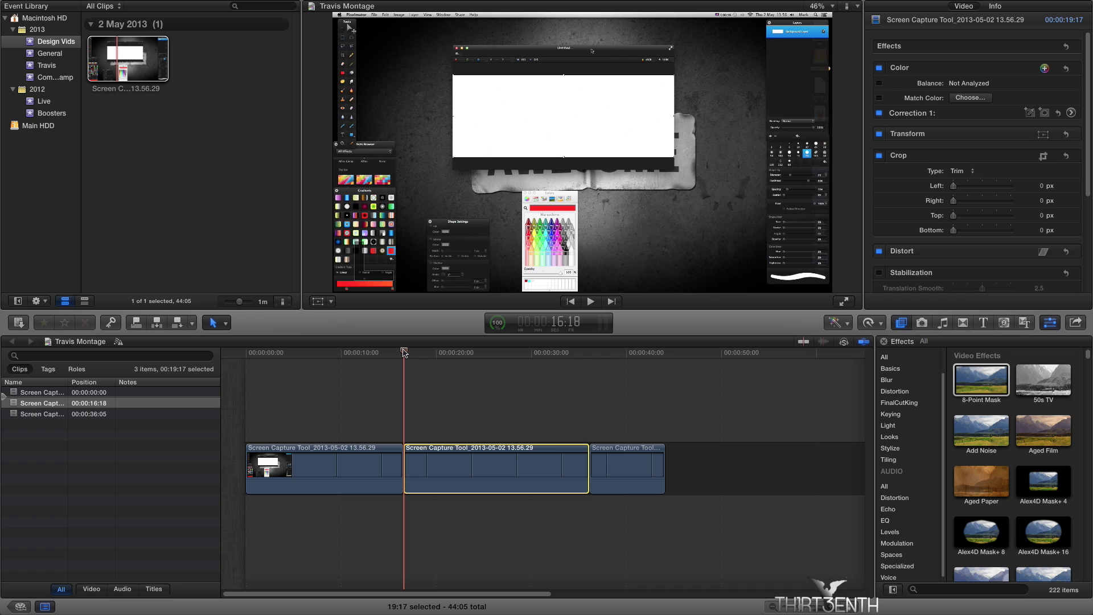
# Paste a copy of the middle clip at the playhead and reselect the middle section
pyautogui.press('super+v')
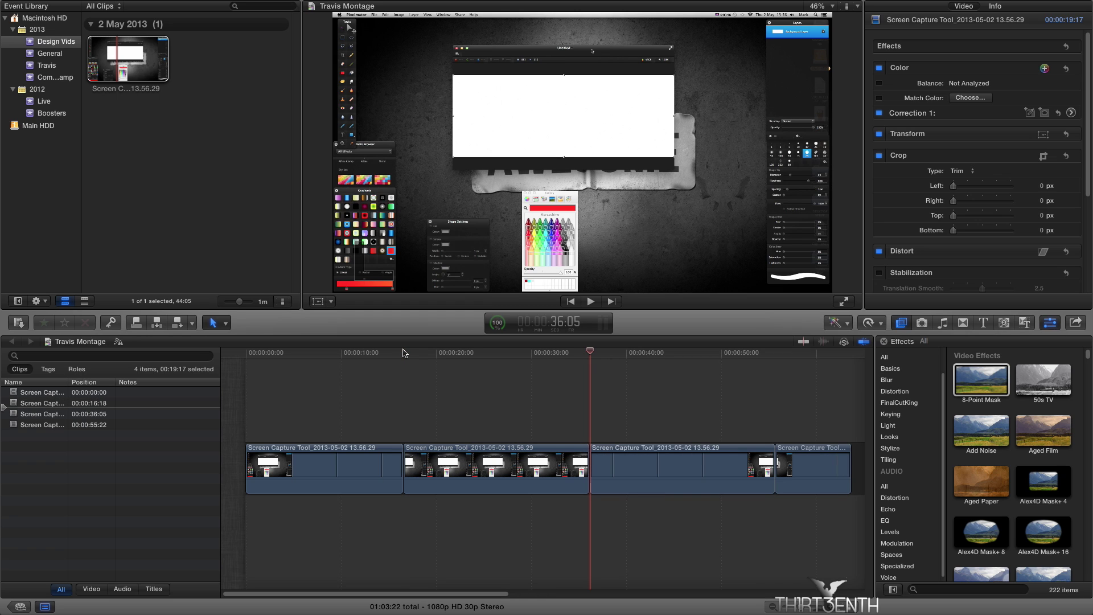
pyautogui.click(444, 461)
pyautogui.click(652, 473)
pyautogui.click(498, 484)
pyautogui.click(625, 474)
pyautogui.click(521, 474)
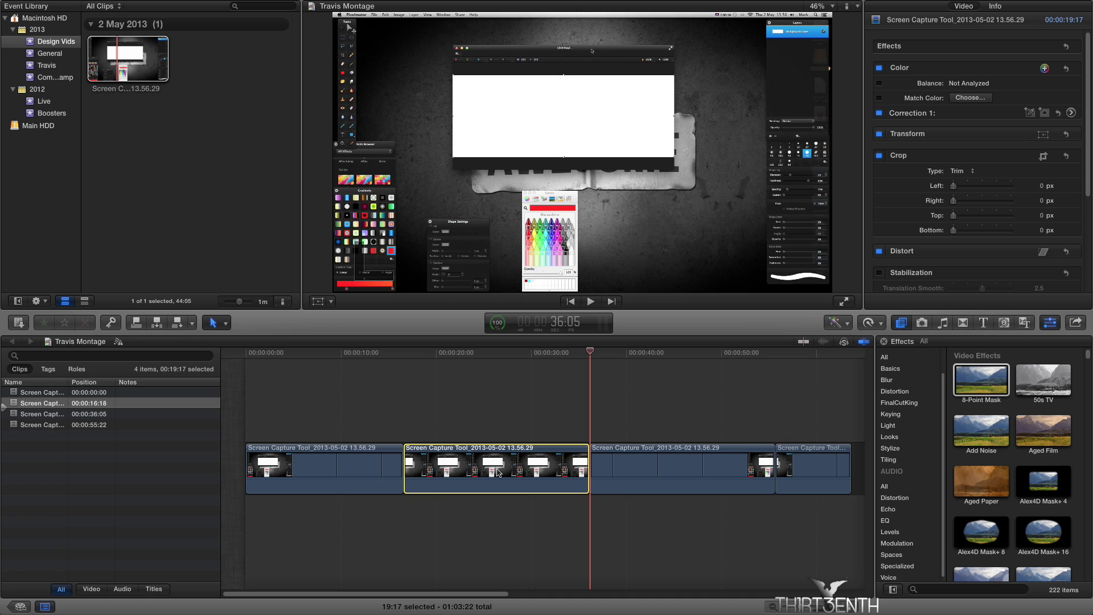
# Lift the middle copy above the primary storyline as a connected clip and select it
pyautogui.moveTo(497, 472); pyautogui.dragTo(495, 397)
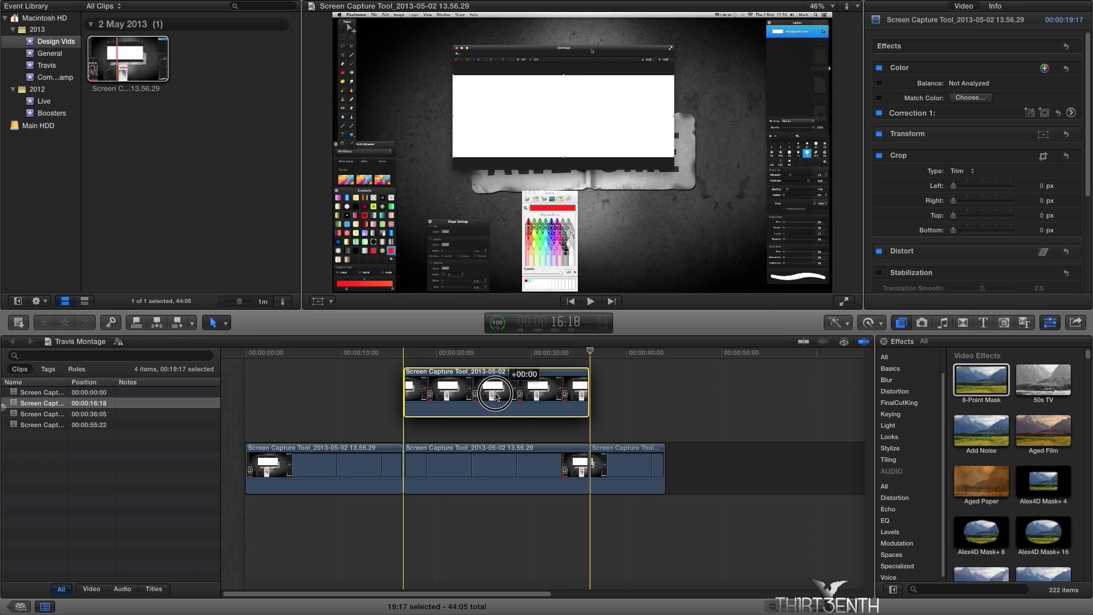
pyautogui.moveTo(496, 397); pyautogui.dragTo(496, 397)
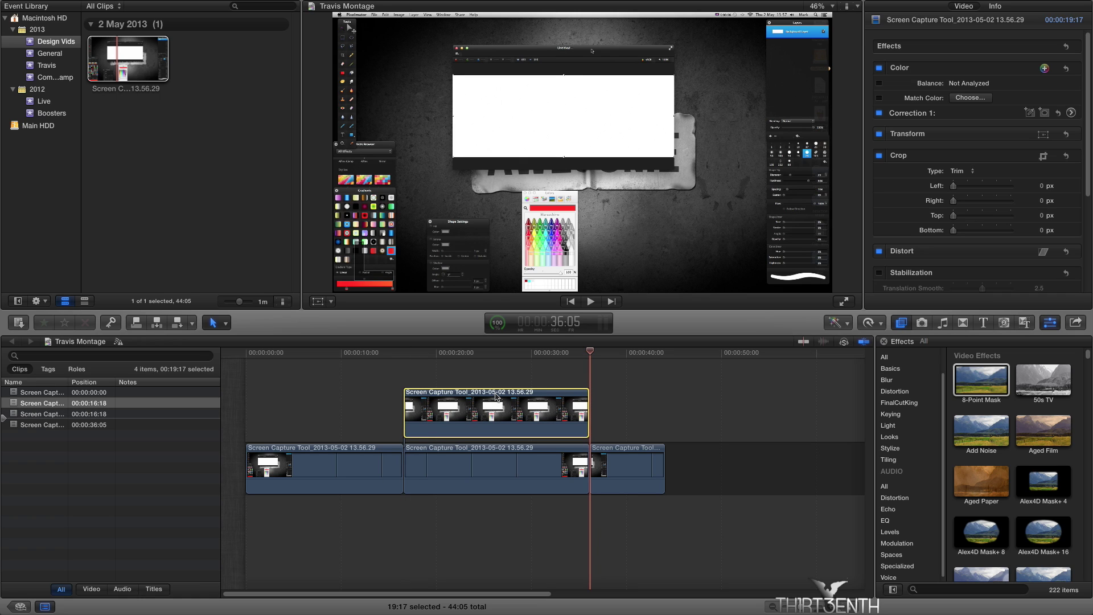
pyautogui.click(632, 430)
pyautogui.click(501, 468)
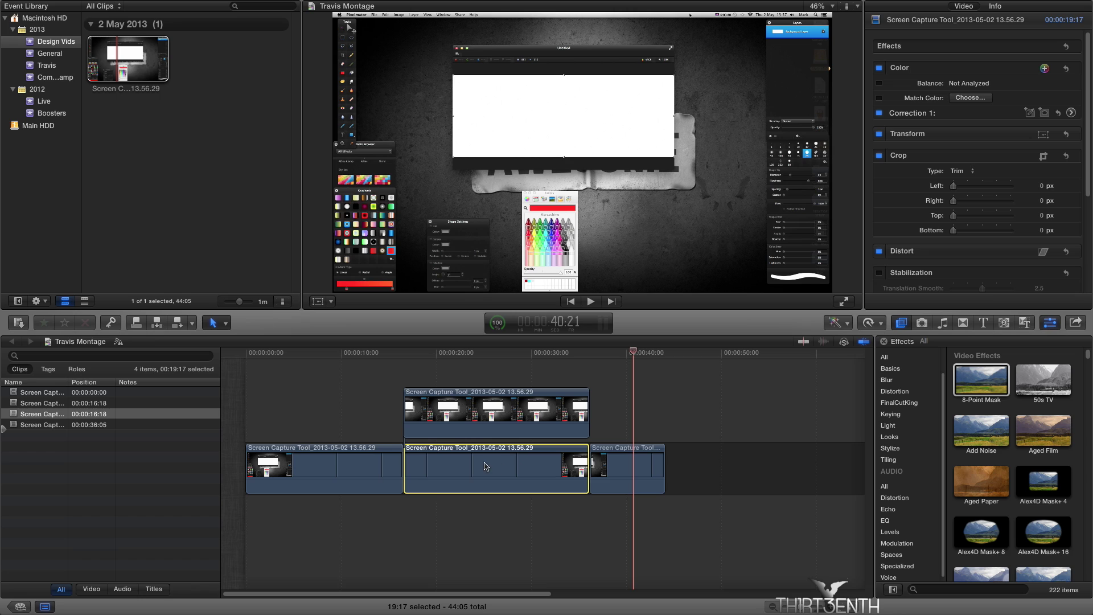
pyautogui.click(471, 434)
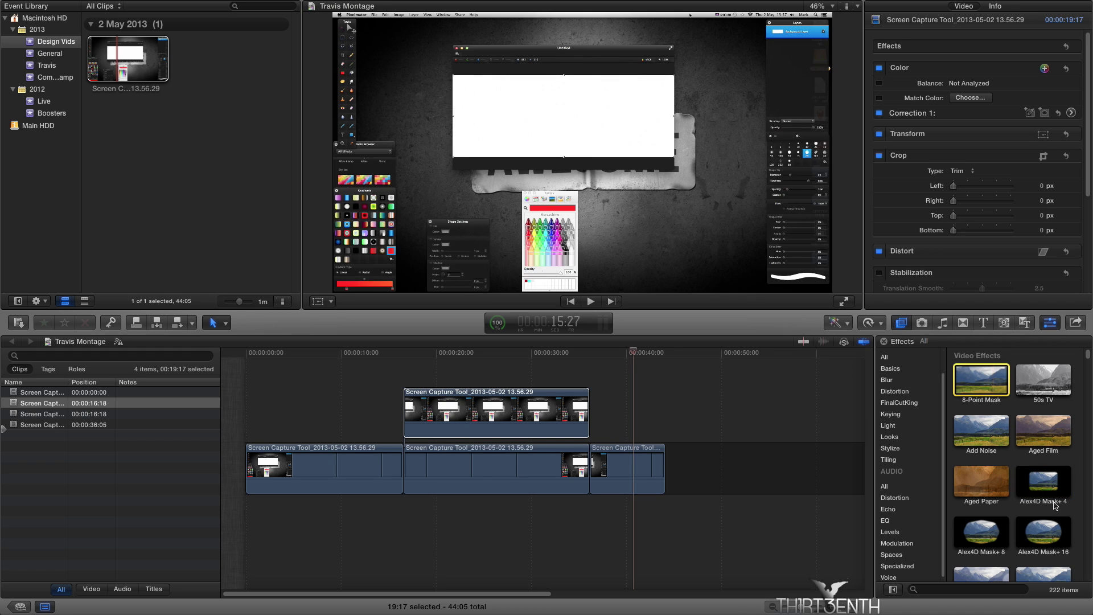
# Drop Alex4D Mask+ 4 from the Effects Browser onto the upper connected clip
pyautogui.moveTo(1051, 498); pyautogui.dragTo(477, 423)
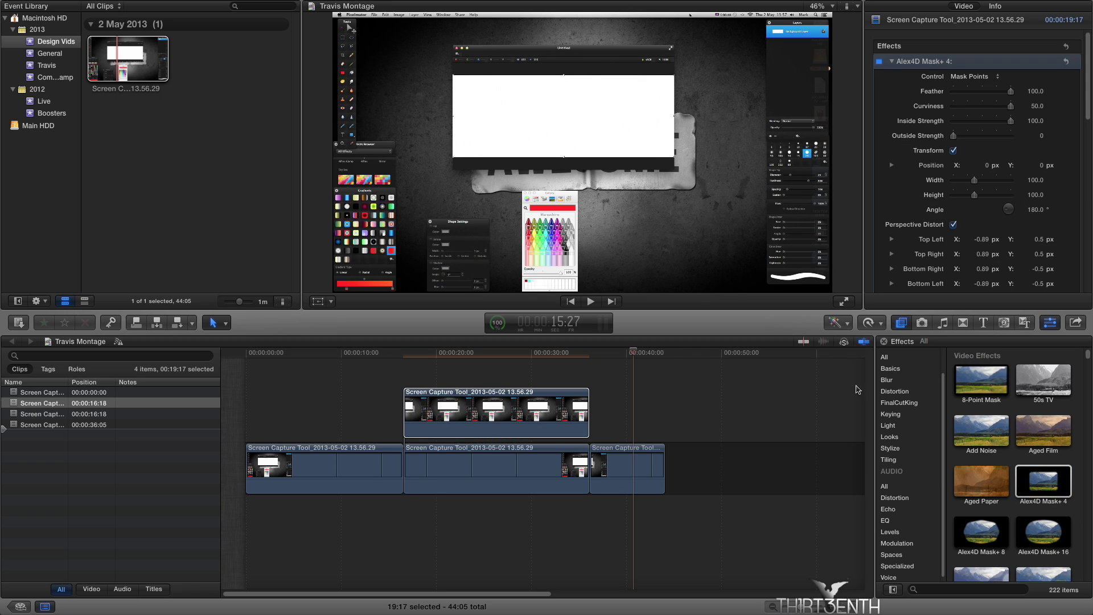
pyautogui.click(899, 324)
pyautogui.click(901, 322)
# Reapply Alex4D Mask+ 4 to the connected copy and disable the original middle clip beneath it
pyautogui.click(1027, 483)
pyautogui.moveTo(1027, 483); pyautogui.dragTo(455, 412)
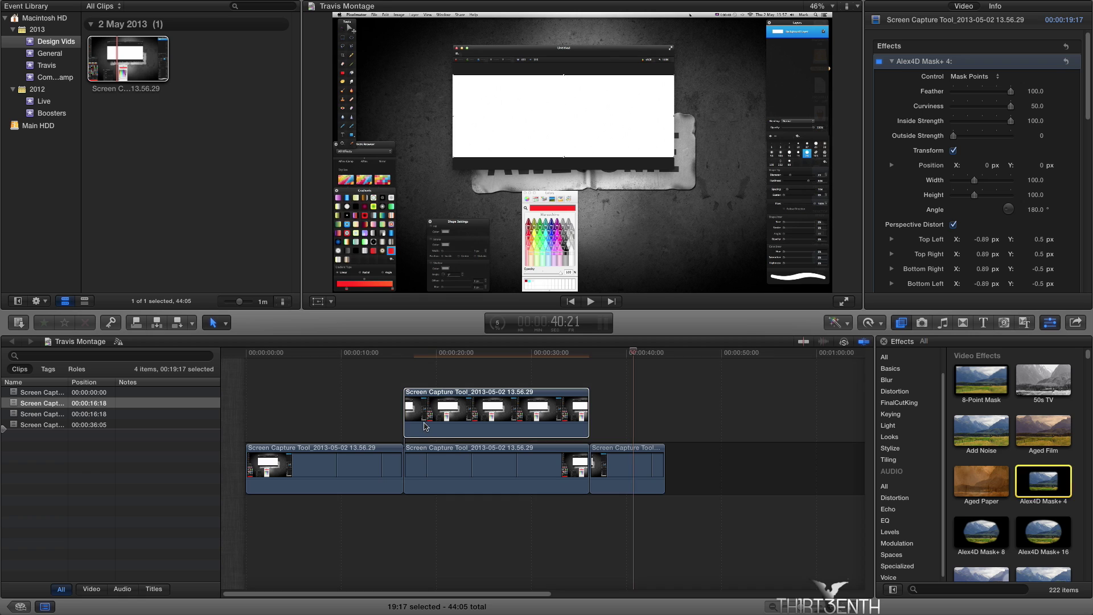
pyautogui.click(470, 468)
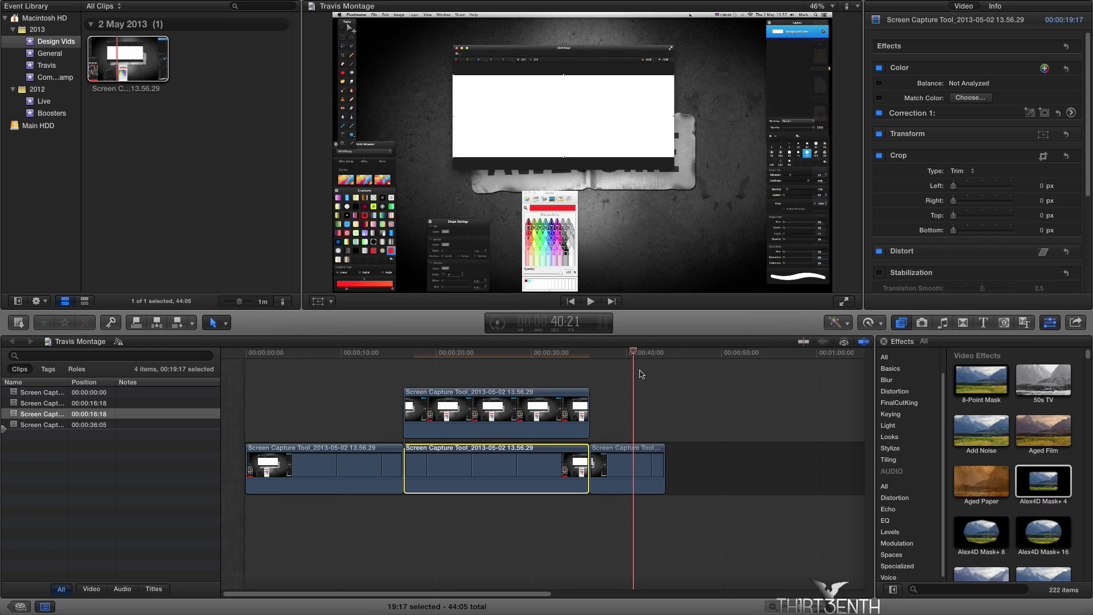
pyautogui.click(485, 472)
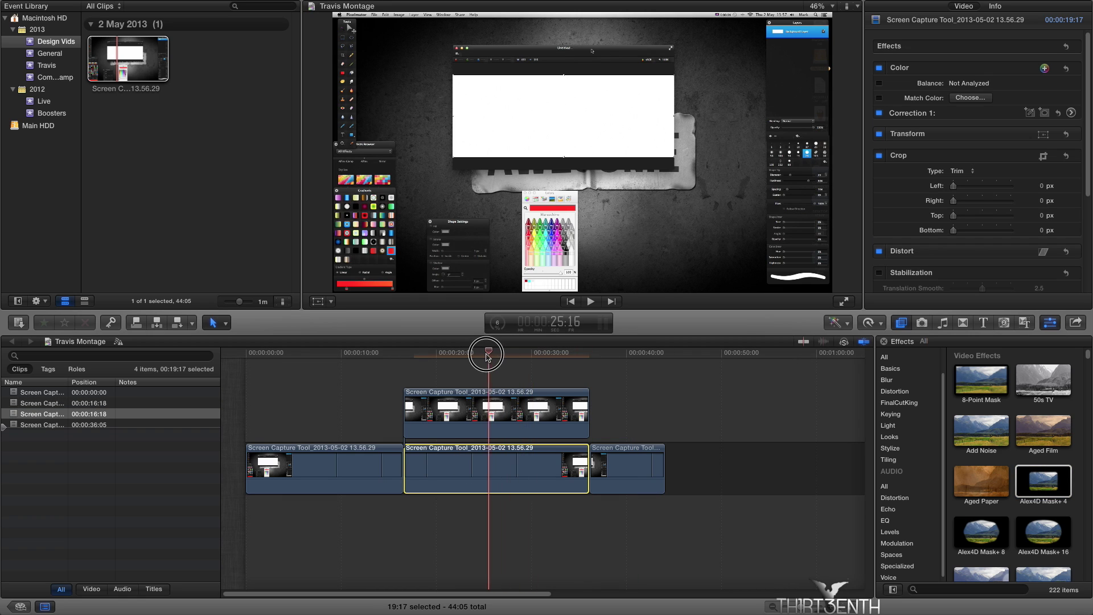
pyautogui.rightClick(478, 473)
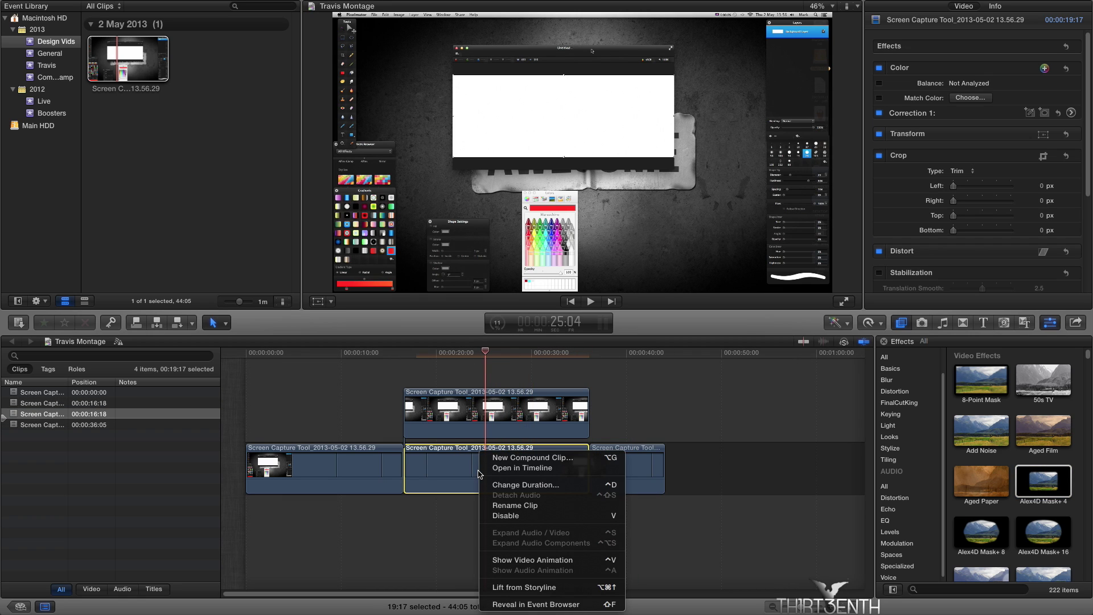
pyautogui.click(497, 515)
pyautogui.moveTo(485, 352); pyautogui.dragTo(449, 353)
# Drag the four Alex4D Mask+ 4 corners inward to leave only the right-side panel visible
pyautogui.click(438, 403)
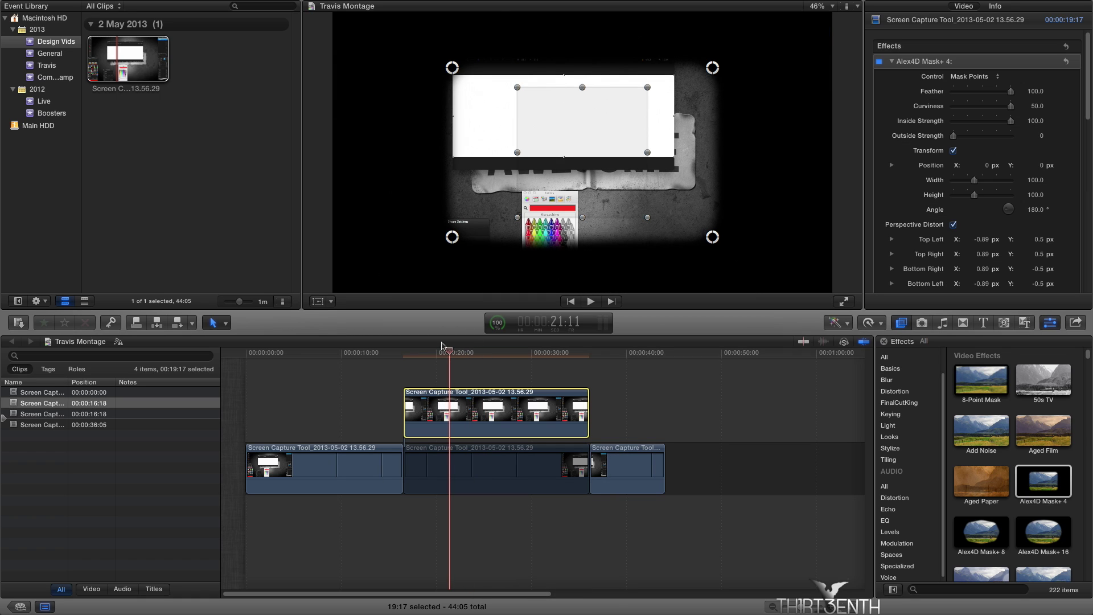
pyautogui.moveTo(713, 237); pyautogui.dragTo(849, 290)
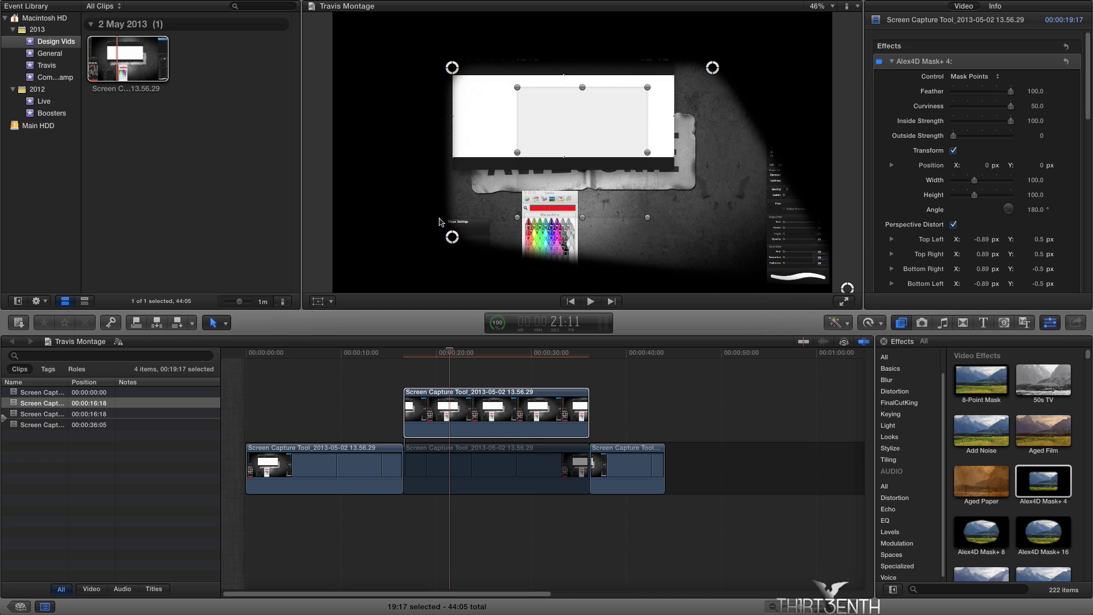
pyautogui.moveTo(452, 237); pyautogui.dragTo(748, 290)
pyautogui.moveTo(716, 74); pyautogui.dragTo(832, 111)
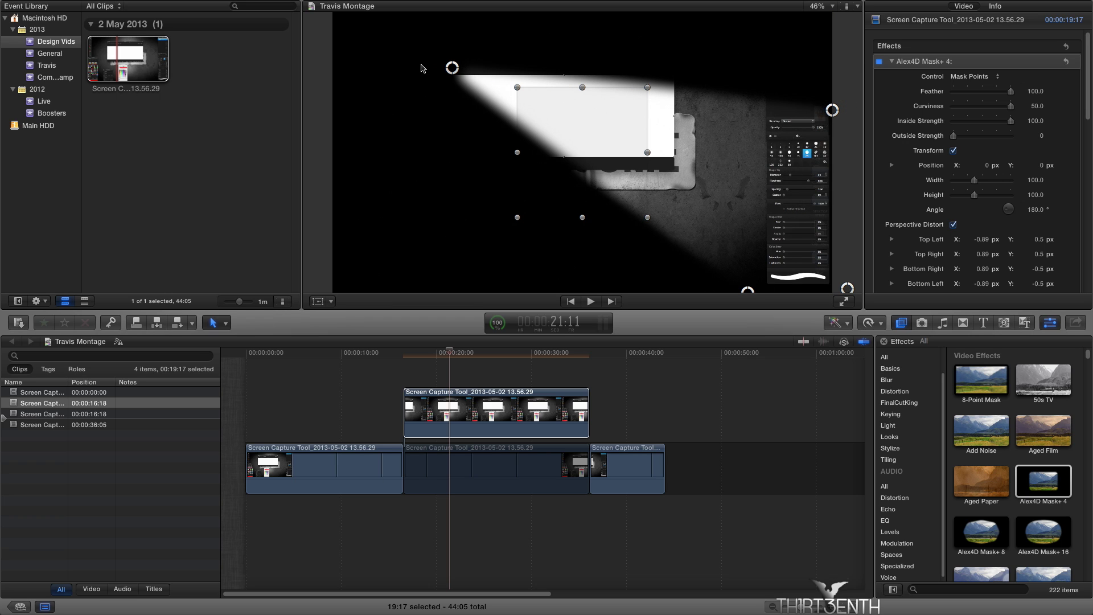
pyautogui.moveTo(447, 70); pyautogui.dragTo(754, 116)
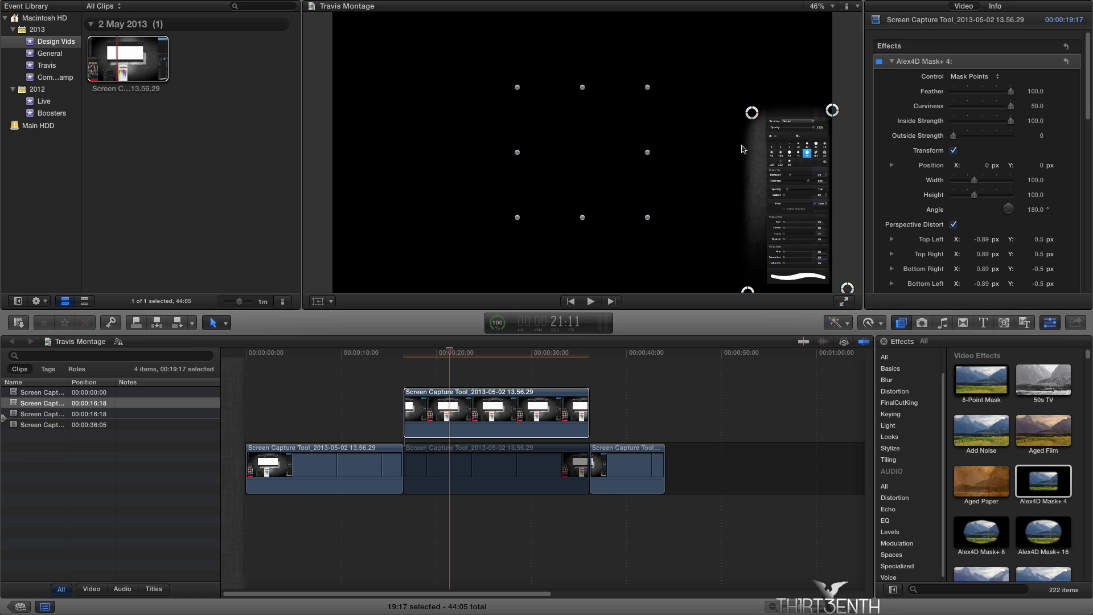
# Check the Desktop folder's two screen-capture .mov files, then return to full-screen Final Cut Pro
pyautogui.click(331, 302)
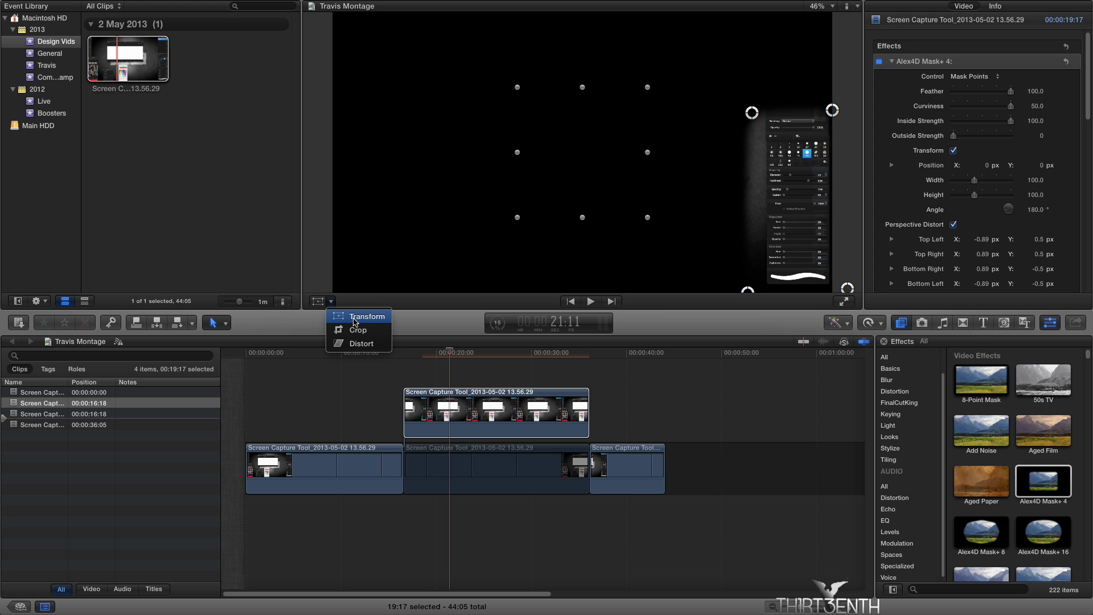
pyautogui.hotkey('ctrl', 'Left')
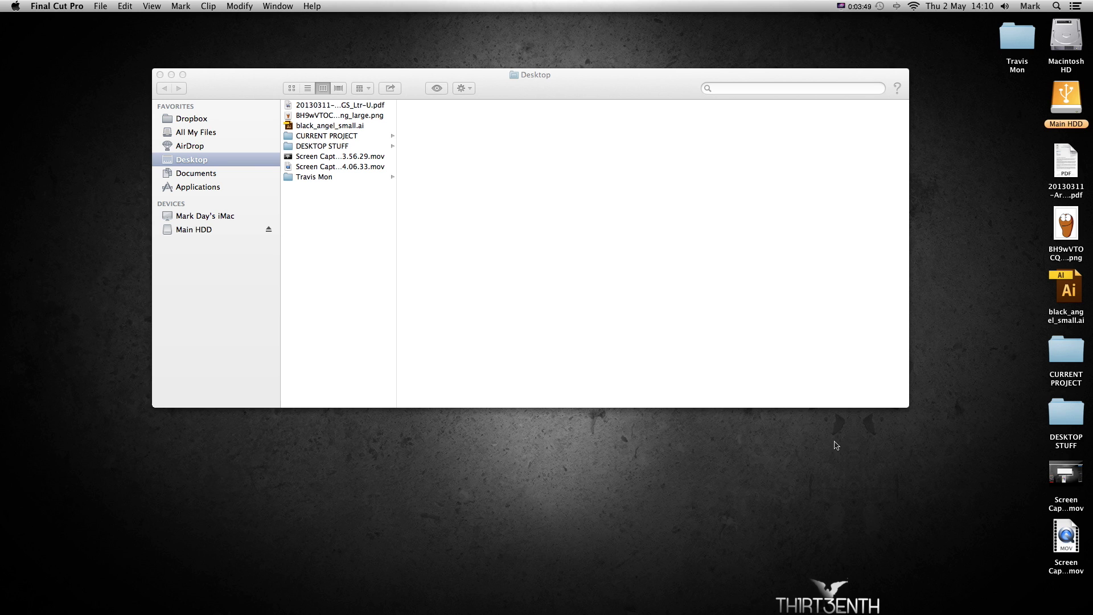
pyautogui.moveTo(762, 611)
pyautogui.hotkey('ctrl', 'Right')
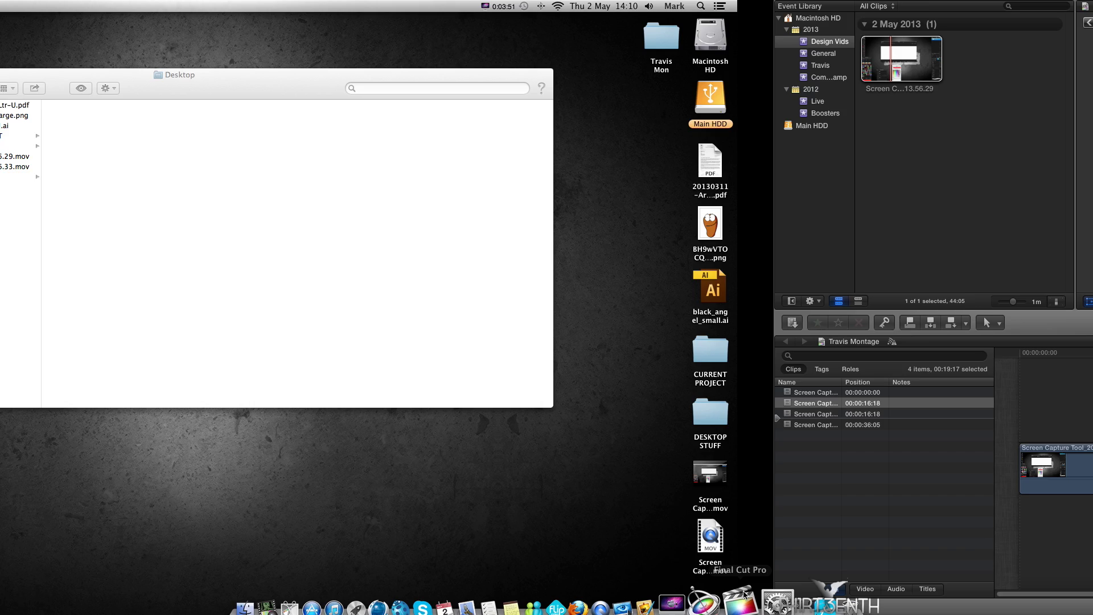
# Turn on on-screen Transform controls for the upper clip and zoom the viewer to 25%
pyautogui.click(418, 406)
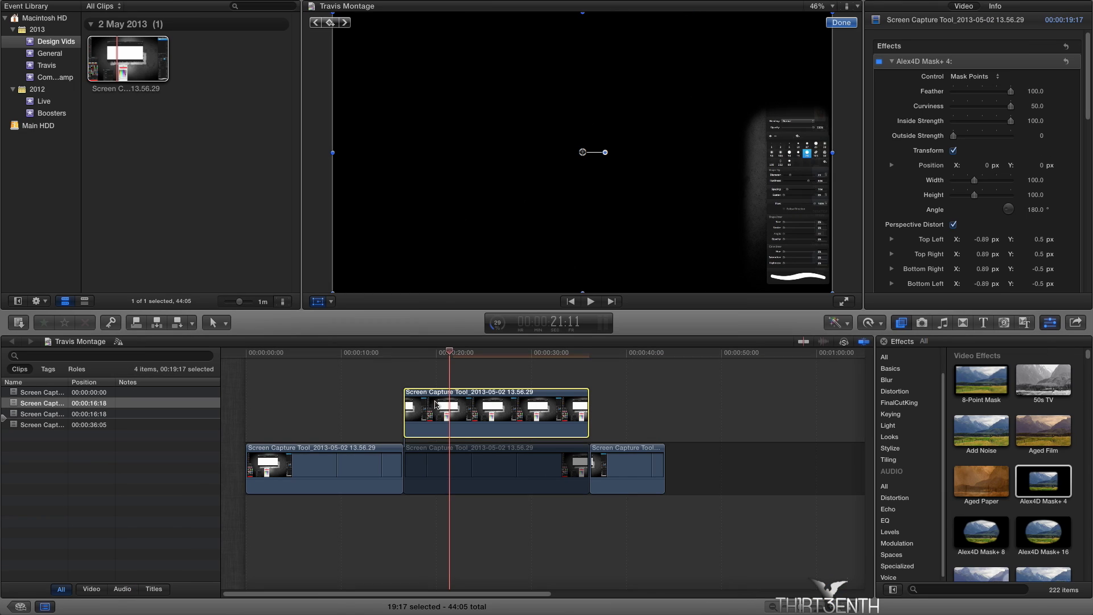
pyautogui.click(330, 302)
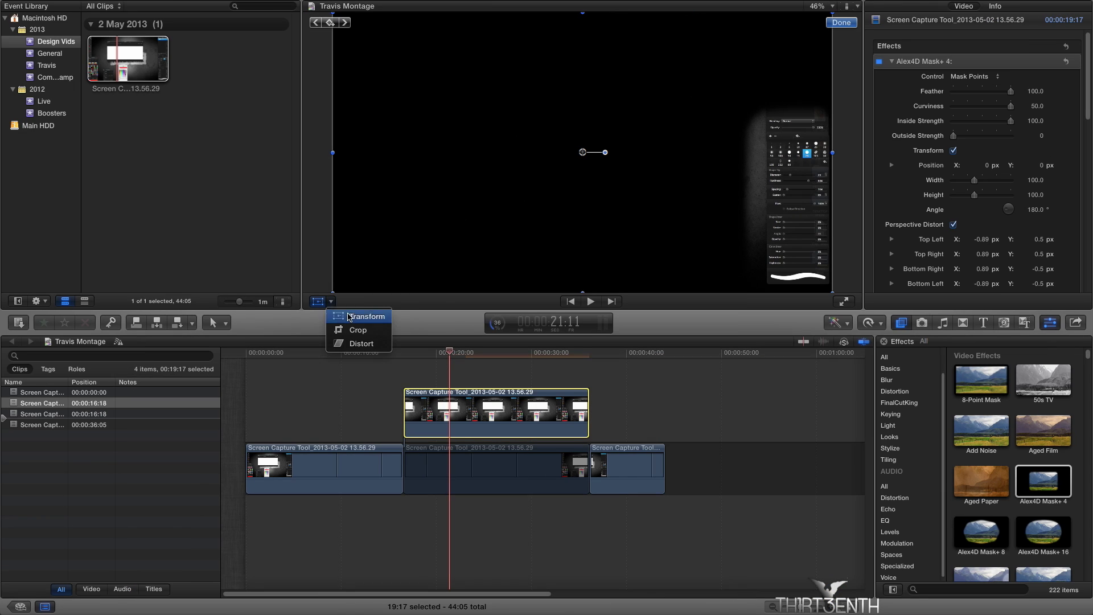
pyautogui.click(350, 316)
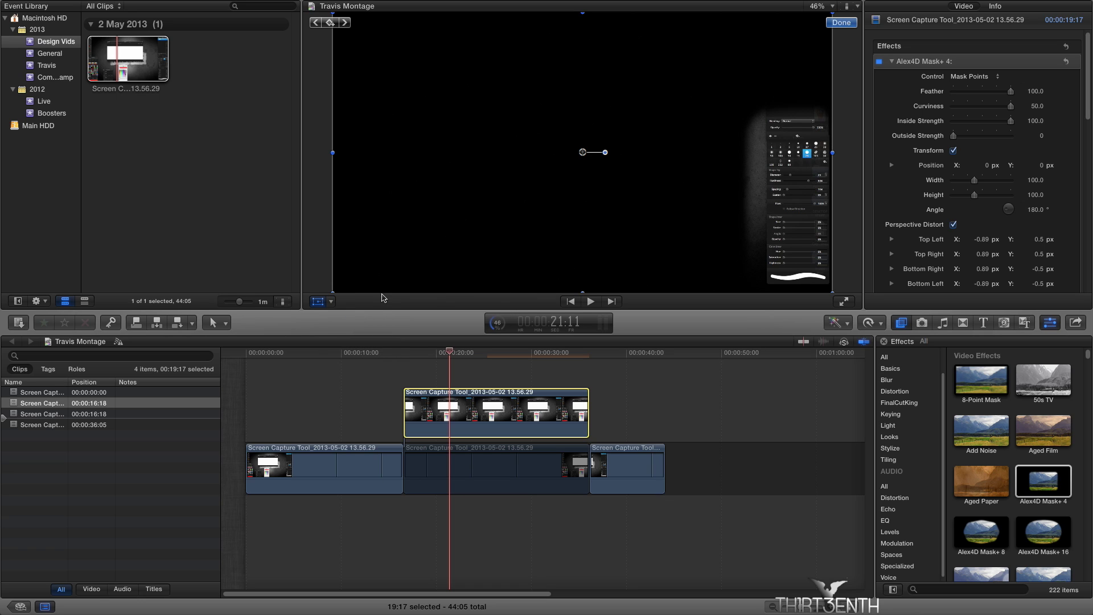
pyautogui.click(833, 7)
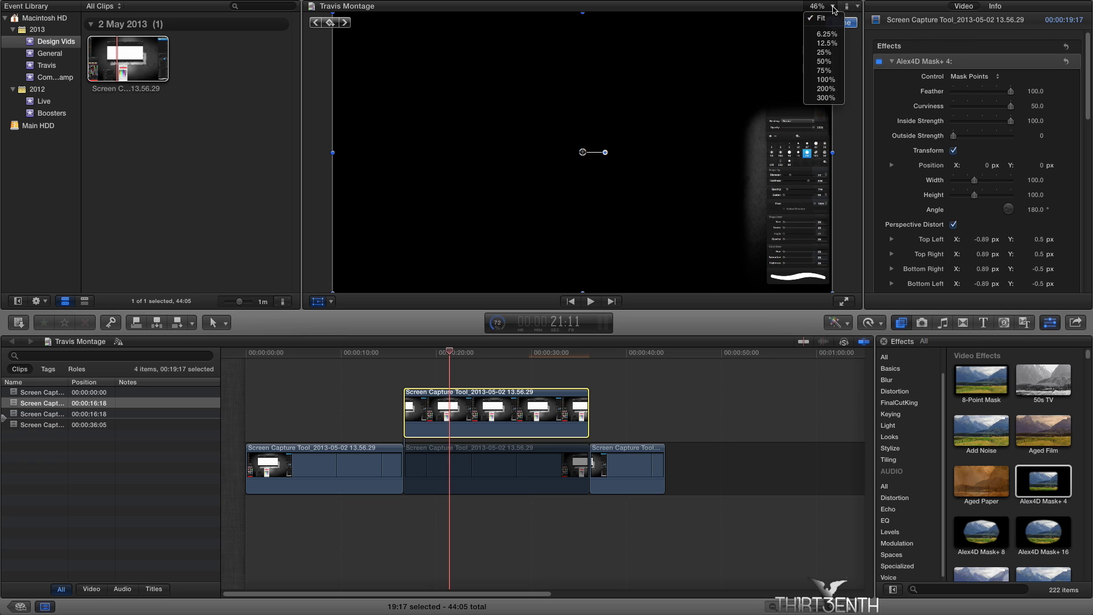
pyautogui.click(832, 55)
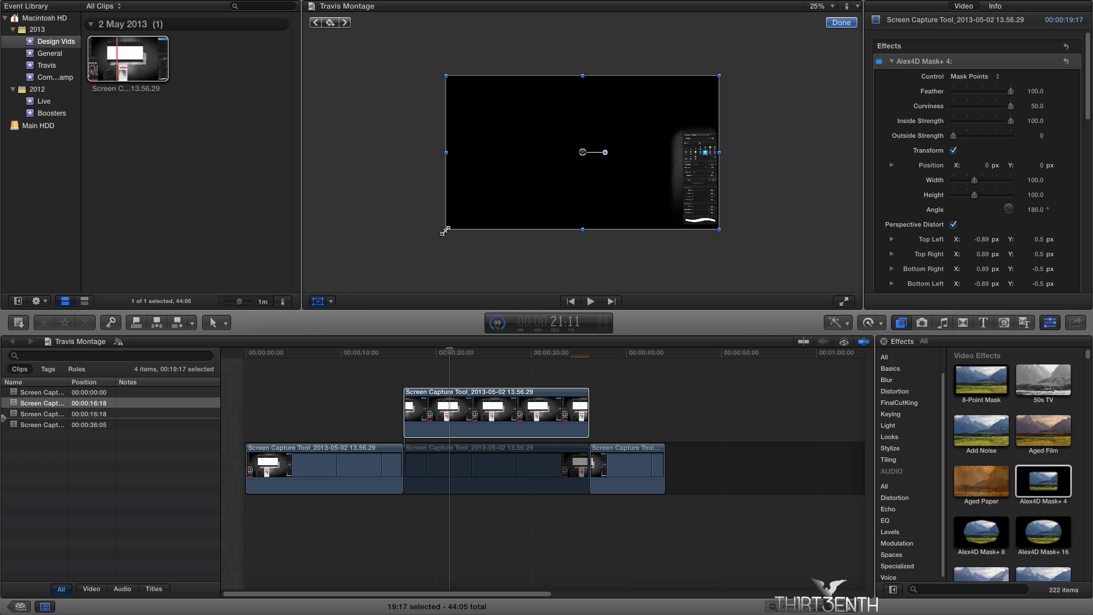
# Scale the upper clip to 147%, shift it to X -474 px, and confirm with Done
pyautogui.moveTo(444, 231); pyautogui.dragTo(393, 273)
pyautogui.moveTo(583, 153); pyautogui.dragTo(503, 140)
pyautogui.click(840, 23)
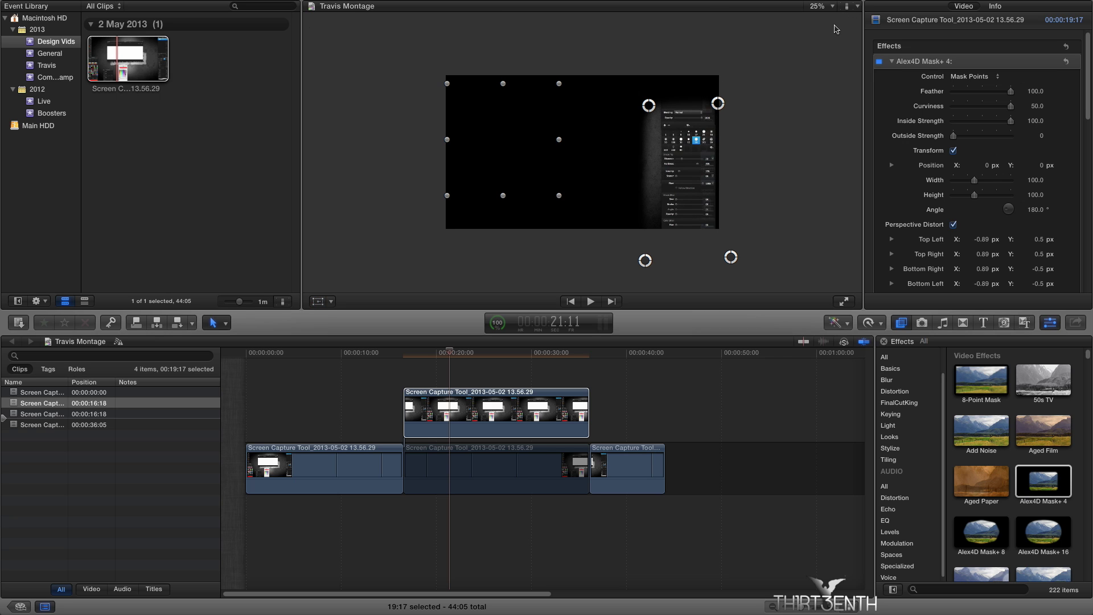
pyautogui.click(469, 462)
# Enable the middle storyline clip again, toggling it twice with V to compare
pyautogui.rightClick(470, 462)
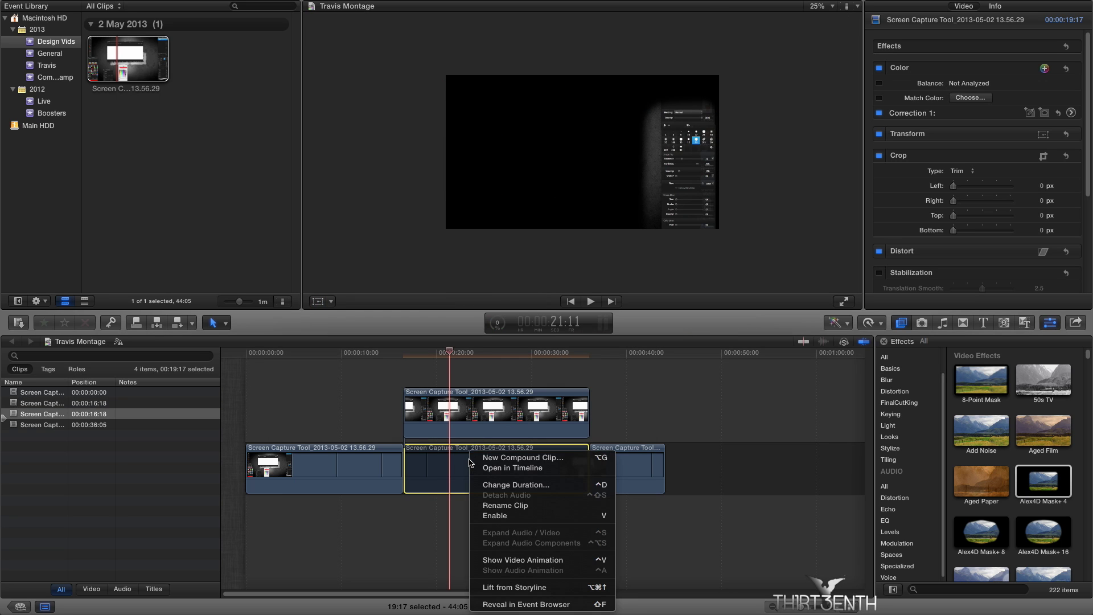
pyautogui.click(534, 519)
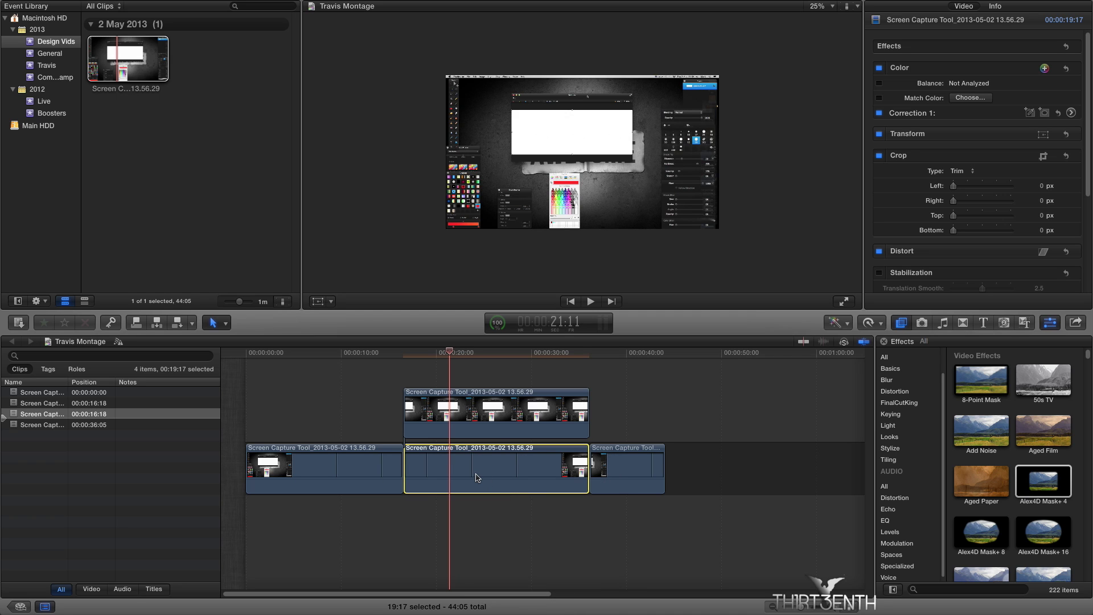
pyautogui.press('v')
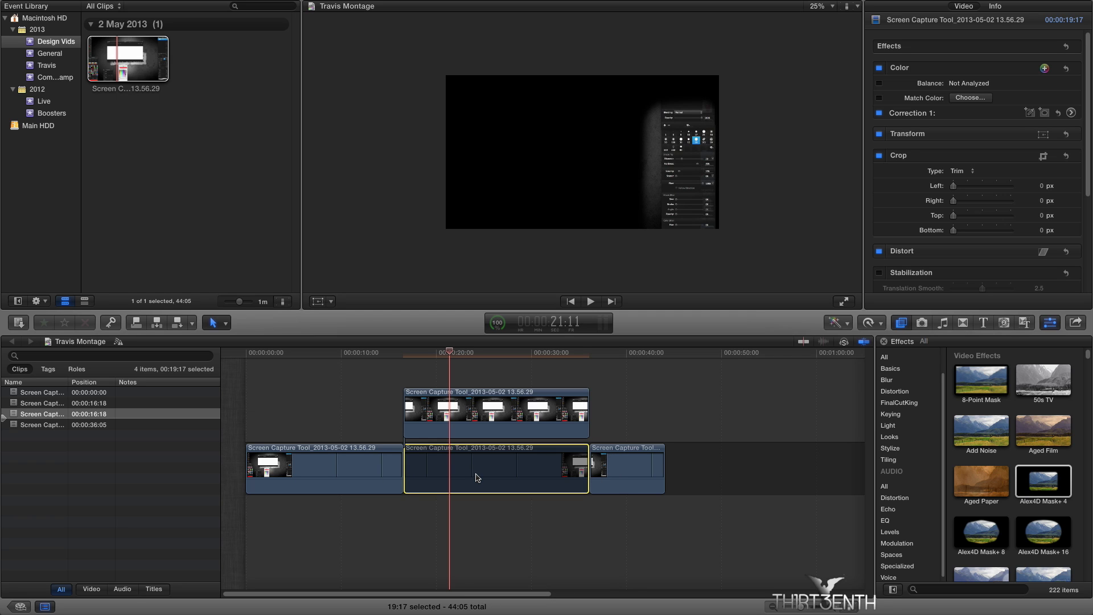
pyautogui.press('v')
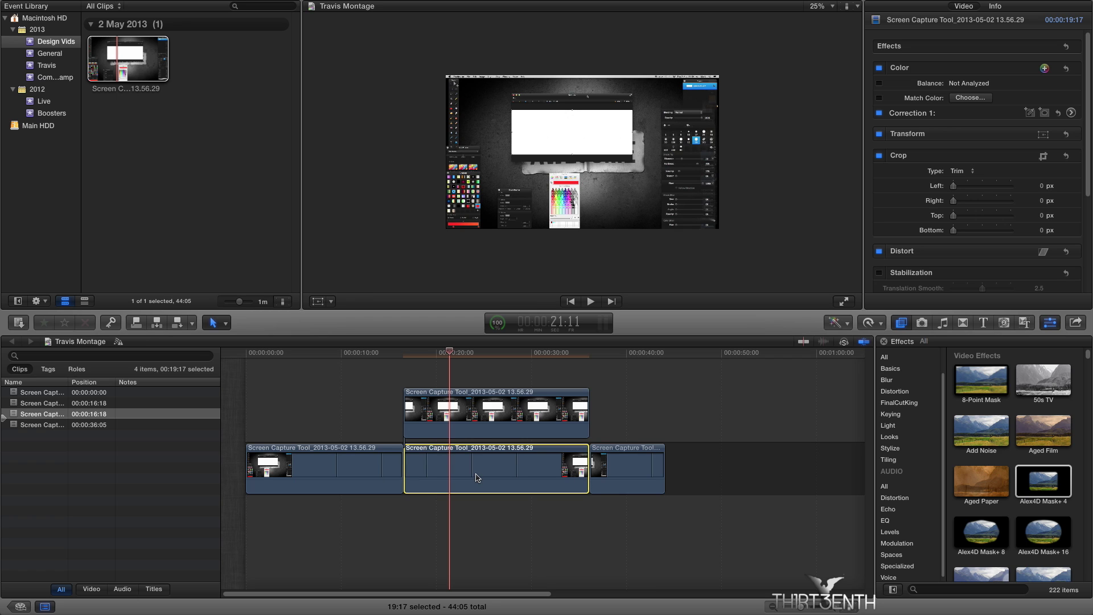
pyautogui.moveTo(449, 352); pyautogui.dragTo(385, 351)
pyautogui.click(831, 7)
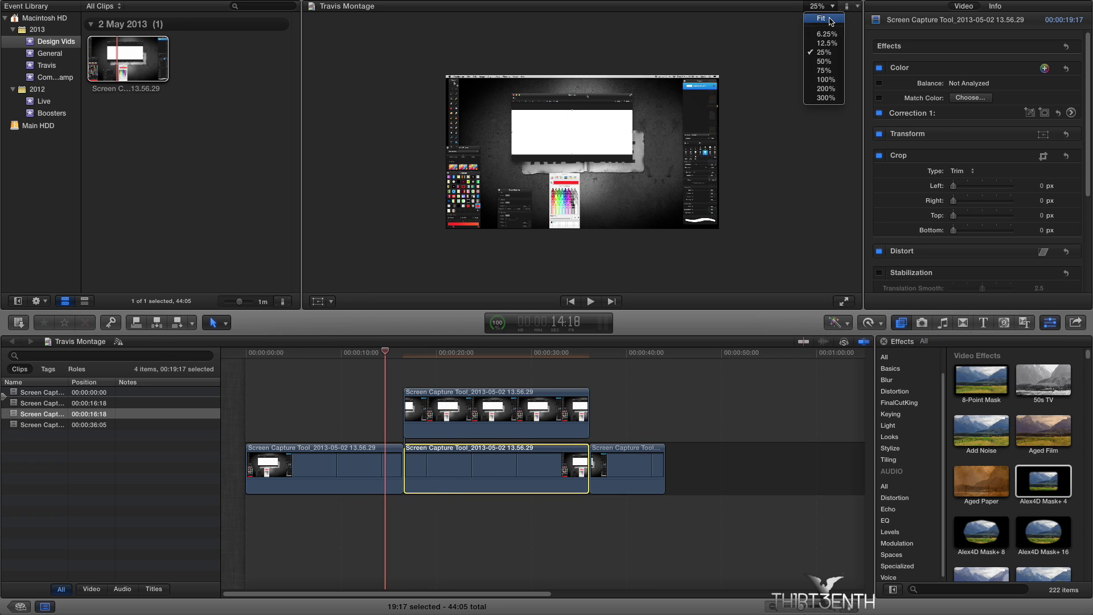
# Set the viewer zoom to Fit and play back briefly from 3:04
pyautogui.click(829, 19)
pyautogui.moveTo(383, 353); pyautogui.dragTo(276, 348)
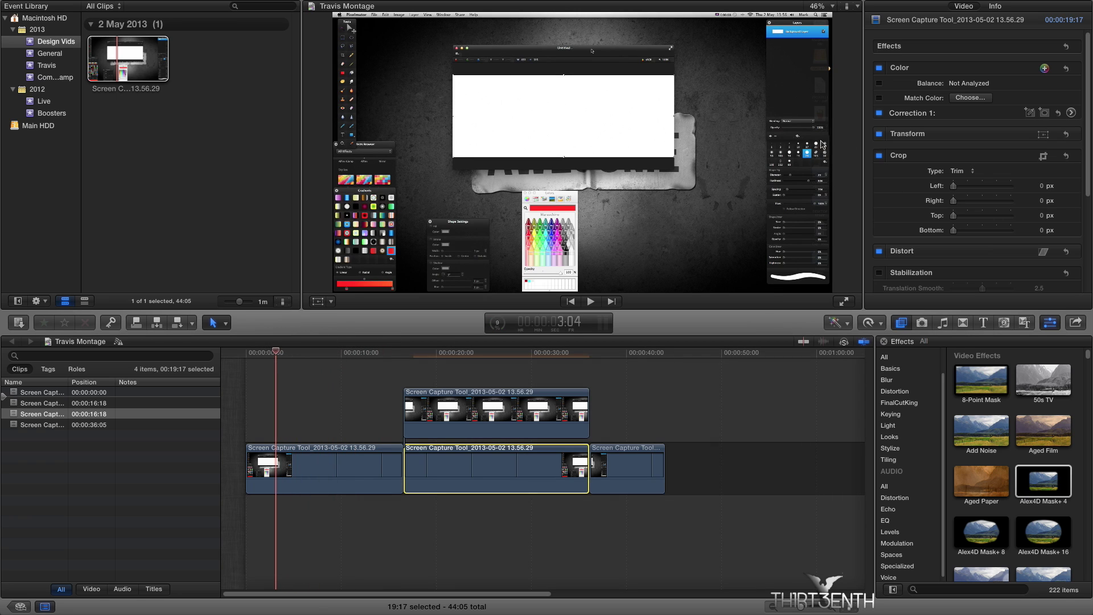
pyautogui.click(802, 204)
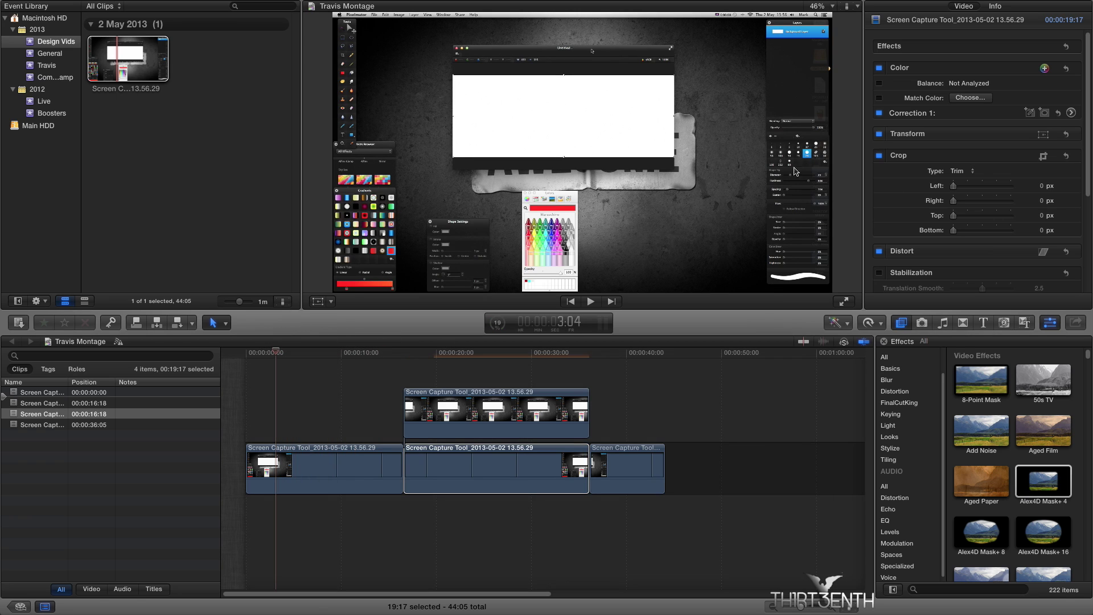
pyautogui.press('space')
pyautogui.click(832, 7)
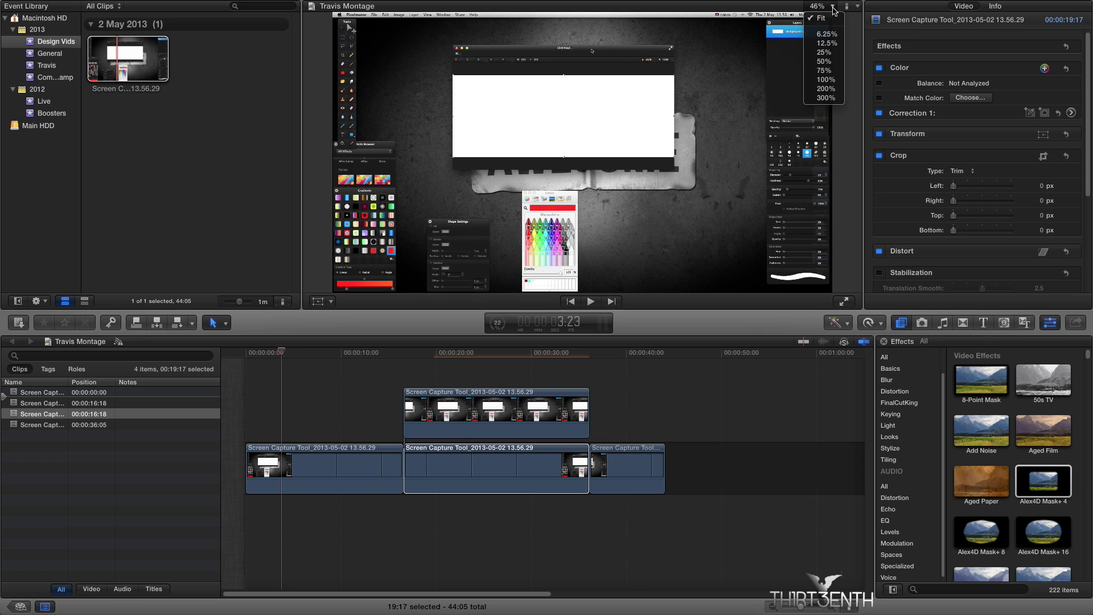
pyautogui.click(829, 23)
pyautogui.moveTo(284, 356); pyautogui.dragTo(254, 356)
pyautogui.press('space')
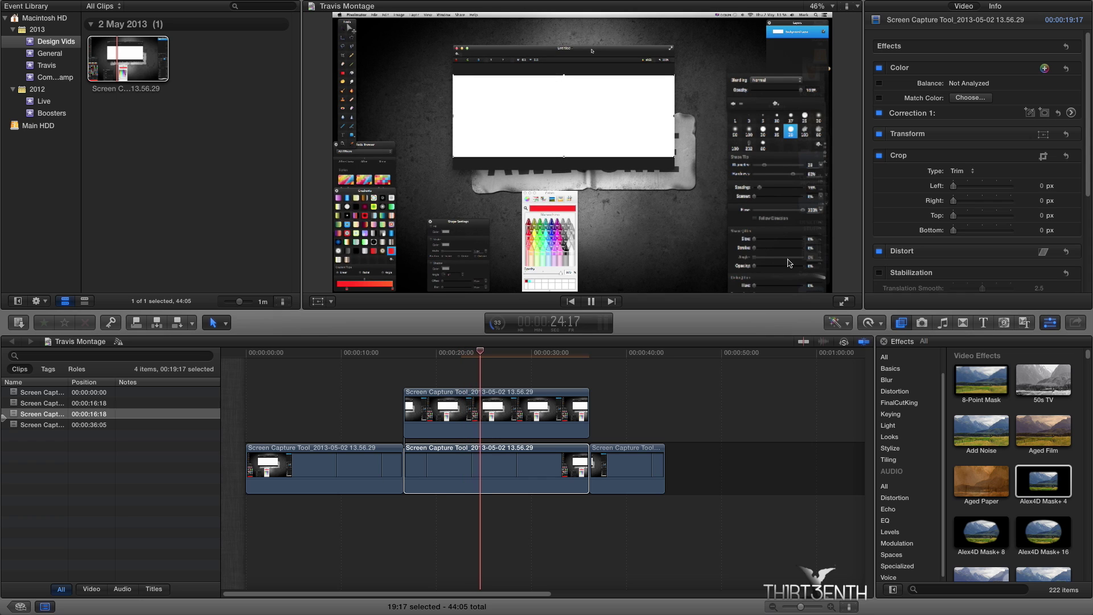
pyautogui.moveTo(500, 351); pyautogui.dragTo(561, 349)
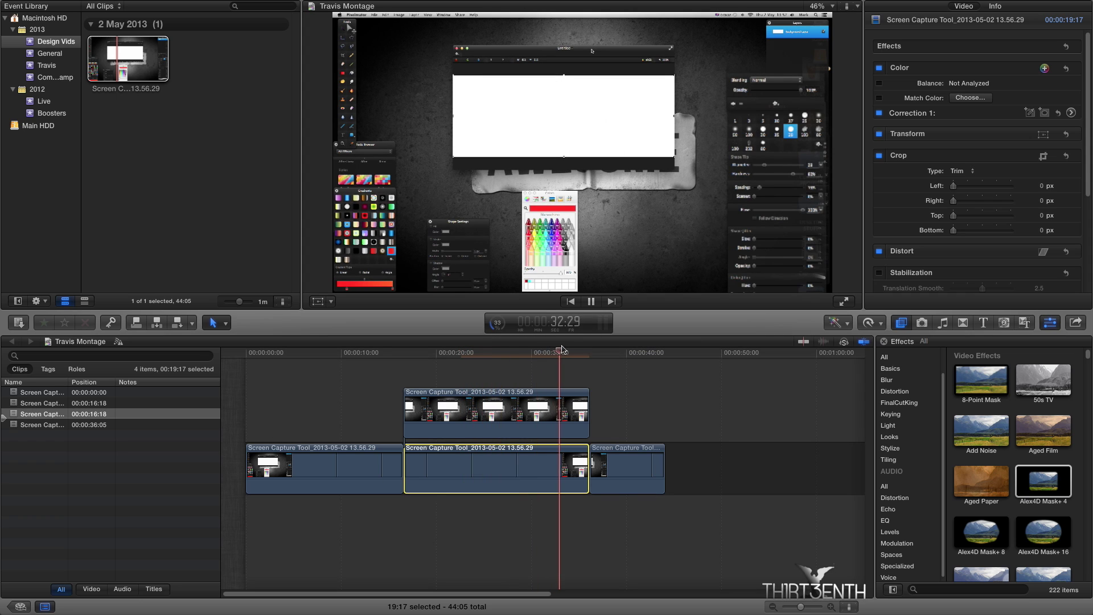